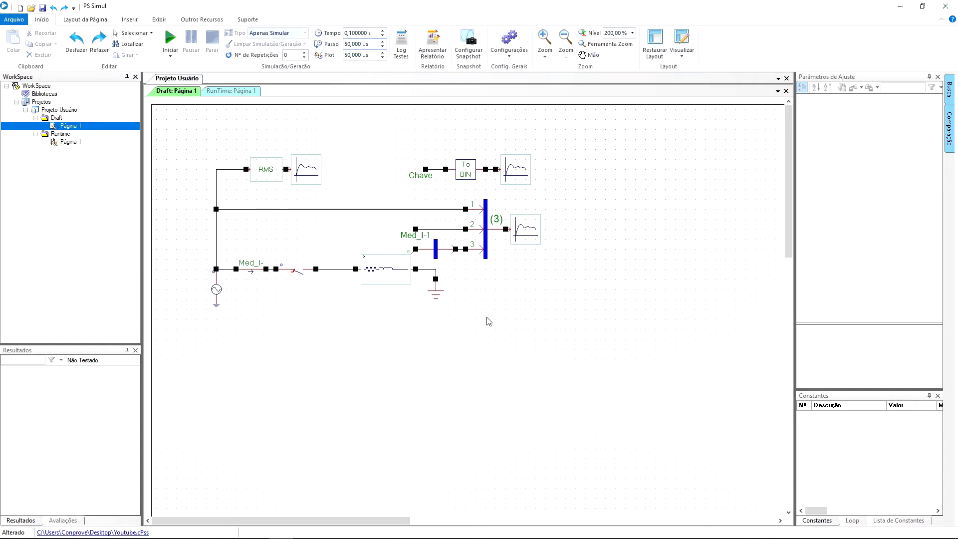
Delete the RMS block with its graph, the wires from the source to the grouping block, and the bus selector.
{"action": "left_click", "coordinate": [317, 169]}
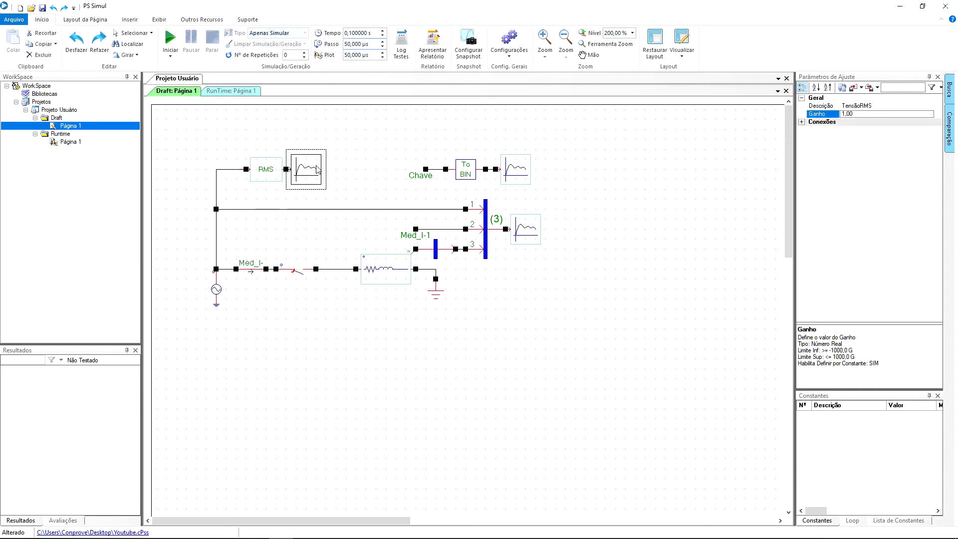
{"action": "left_click", "coordinate": [272, 174], "text": "ctrl"}
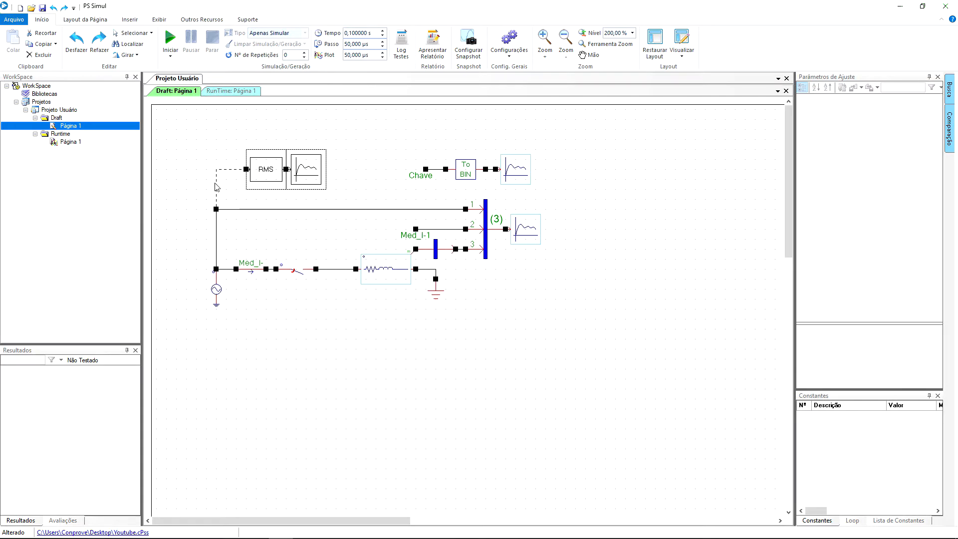
{"action": "key", "text": "Delete"}
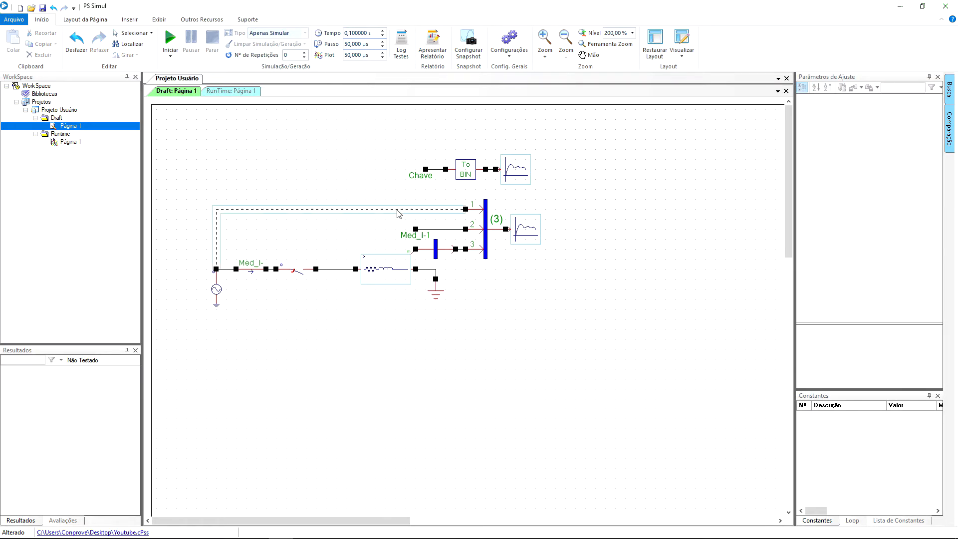
{"action": "key", "text": "Delete"}
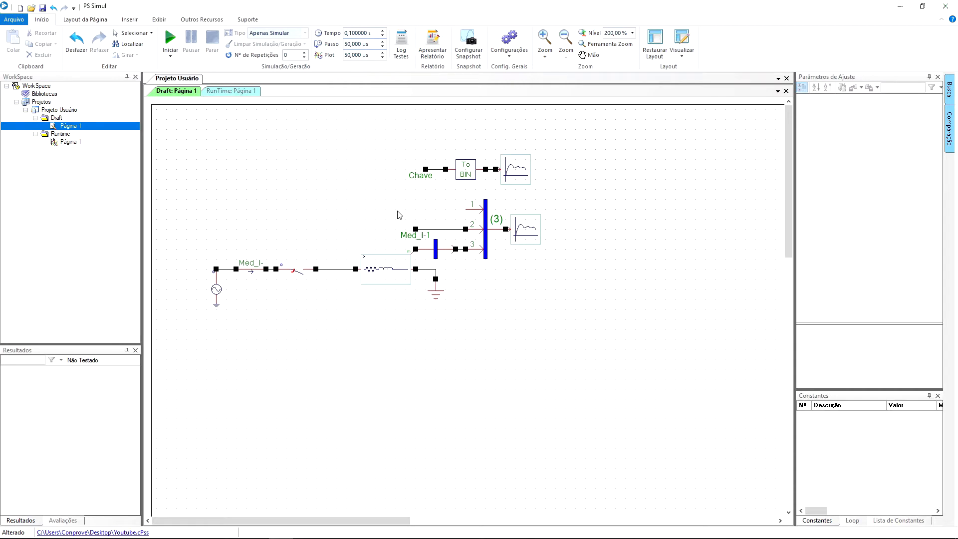
{"action": "left_click", "coordinate": [434, 253]}
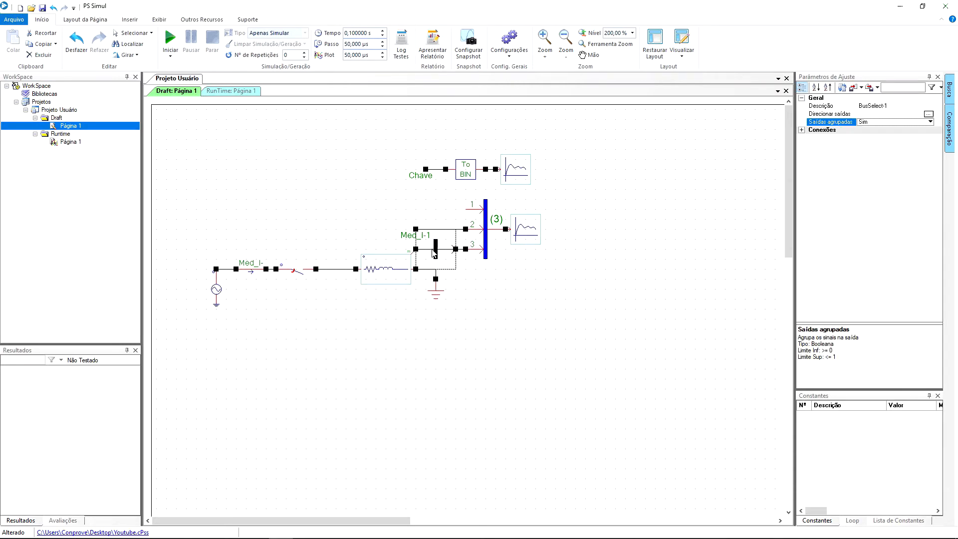
{"action": "key", "text": "Delete"}
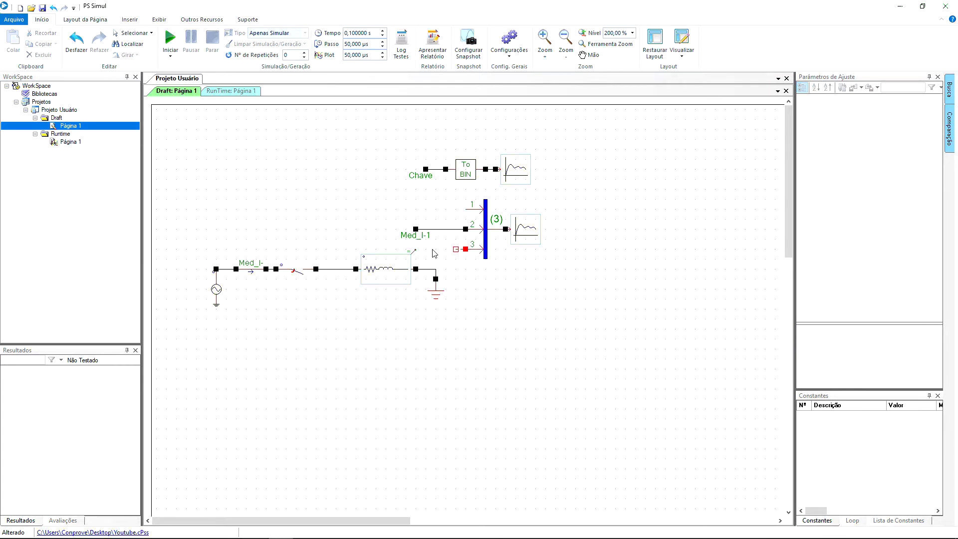
Reduce the signal grouping block to 2 inputs and clear the leftover wire stub of its third input.
{"action": "left_click", "coordinate": [474, 251]}
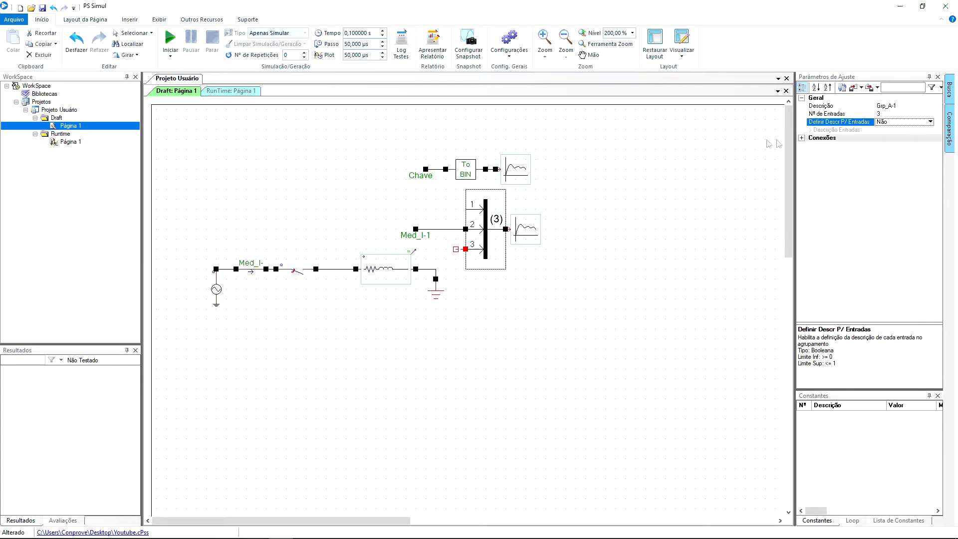
{"action": "left_click", "coordinate": [890, 114]}
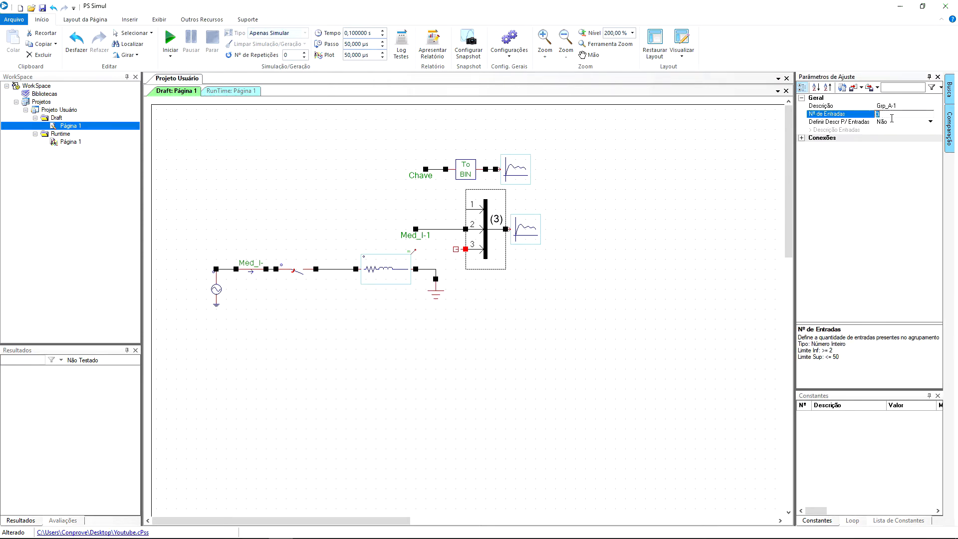
{"action": "type", "text": "2"}
{"action": "left_click", "coordinate": [893, 121]}
{"action": "left_click", "coordinate": [529, 278]}
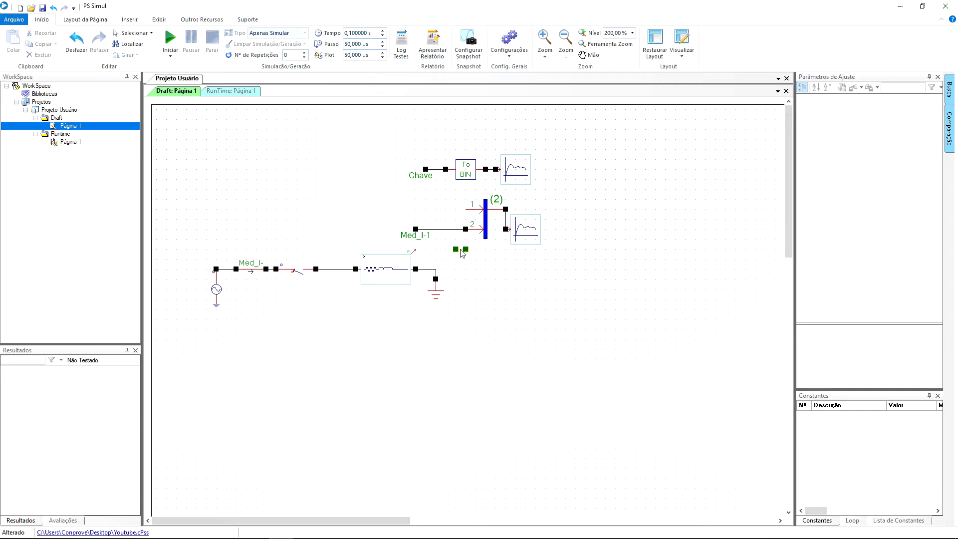
Enable internal measurement on the RL load and name its phase A voltage measurement Vcarga.
{"action": "left_click", "coordinate": [400, 263]}
{"action": "left_click", "coordinate": [899, 234]}
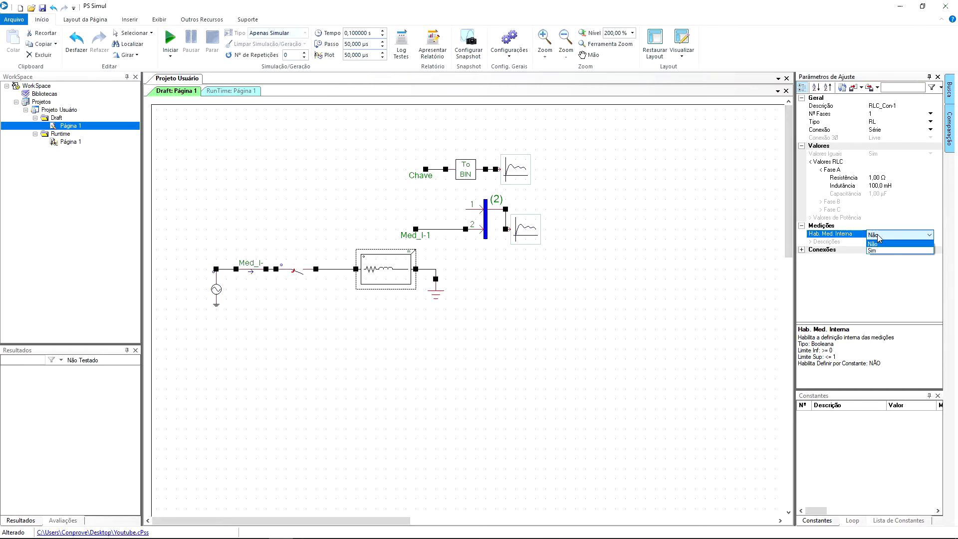
{"action": "left_click", "coordinate": [884, 251]}
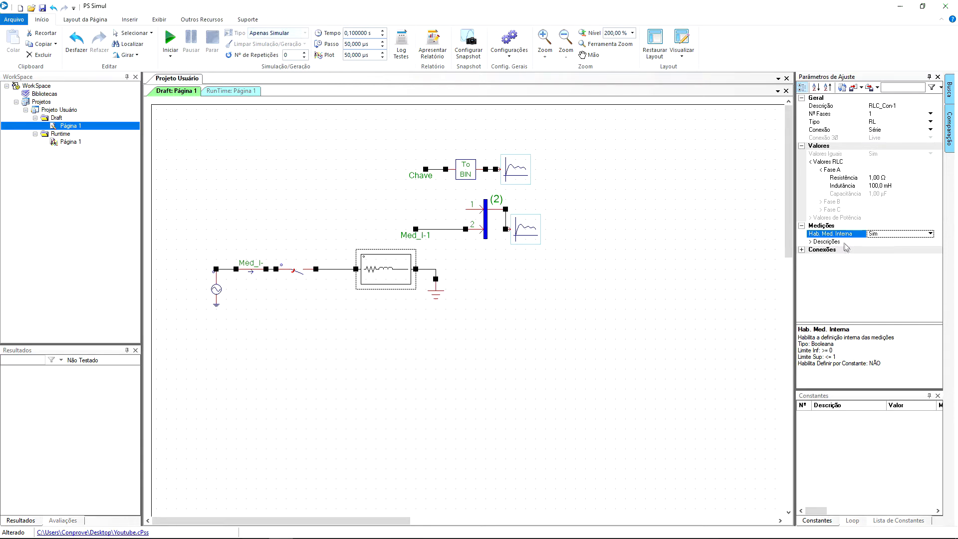
{"action": "double_click", "coordinate": [845, 243]}
{"action": "double_click", "coordinate": [843, 249]}
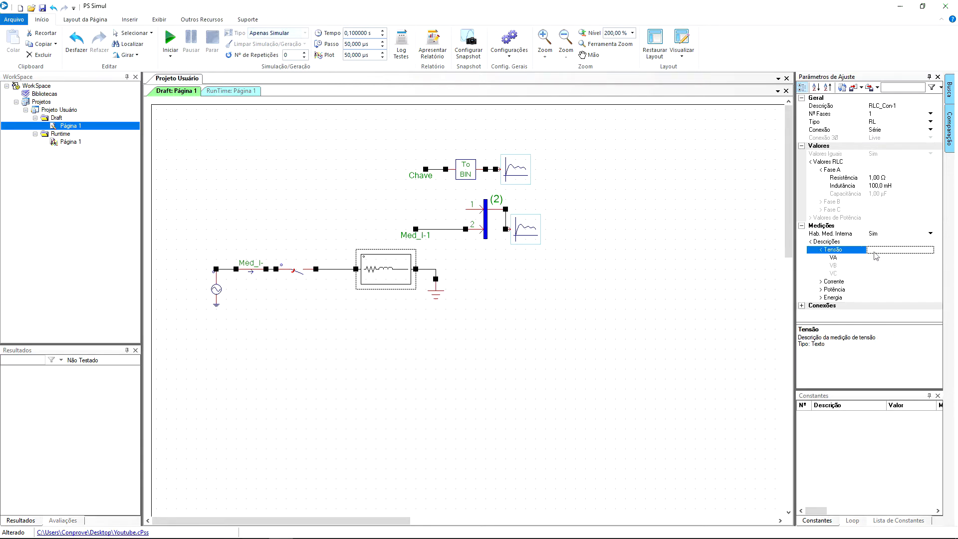
{"action": "left_click", "coordinate": [876, 259]}
{"action": "type", "text": "Vcarga"}
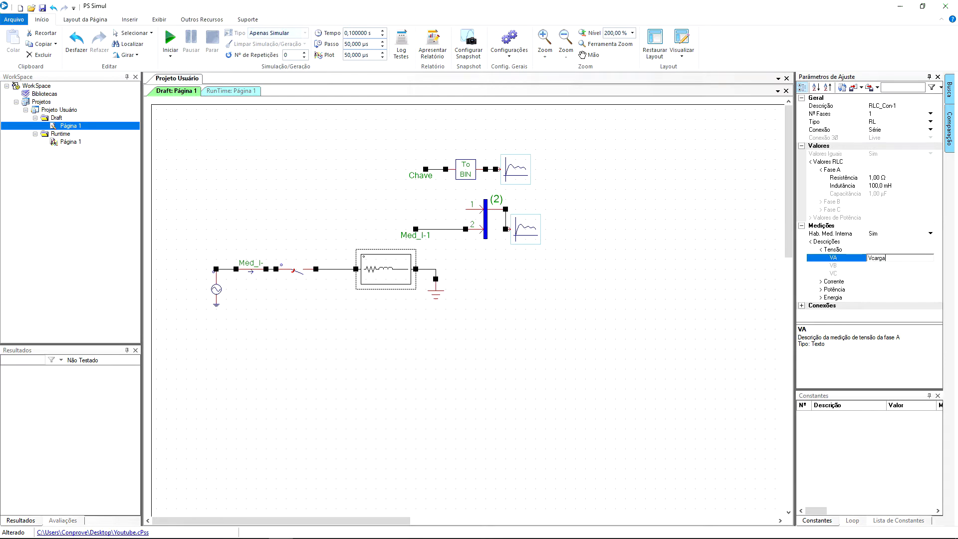
{"action": "key", "text": "Return"}
{"action": "key", "text": "Down"}
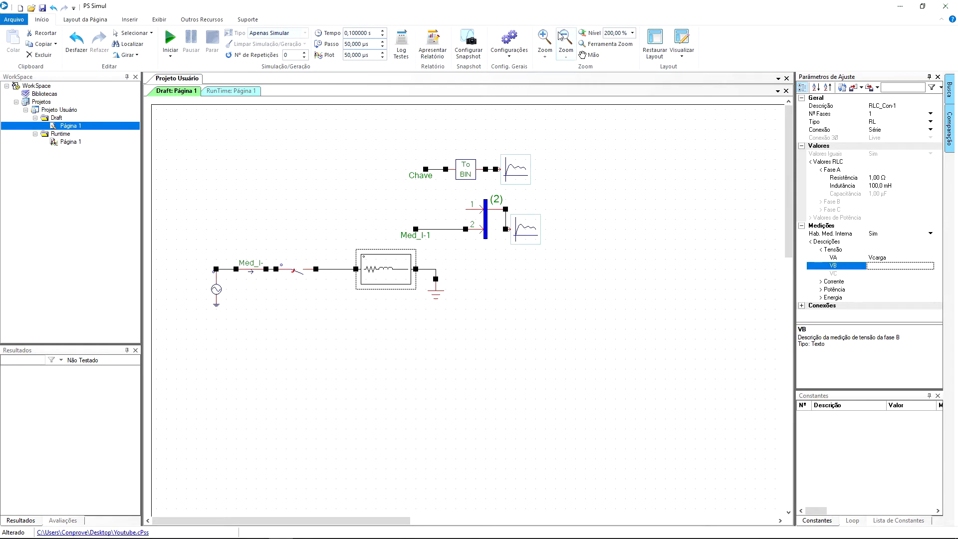
Insert a Liga Sinais label beside the grouping block and wire it to input 1.
{"action": "left_click", "coordinate": [138, 21]}
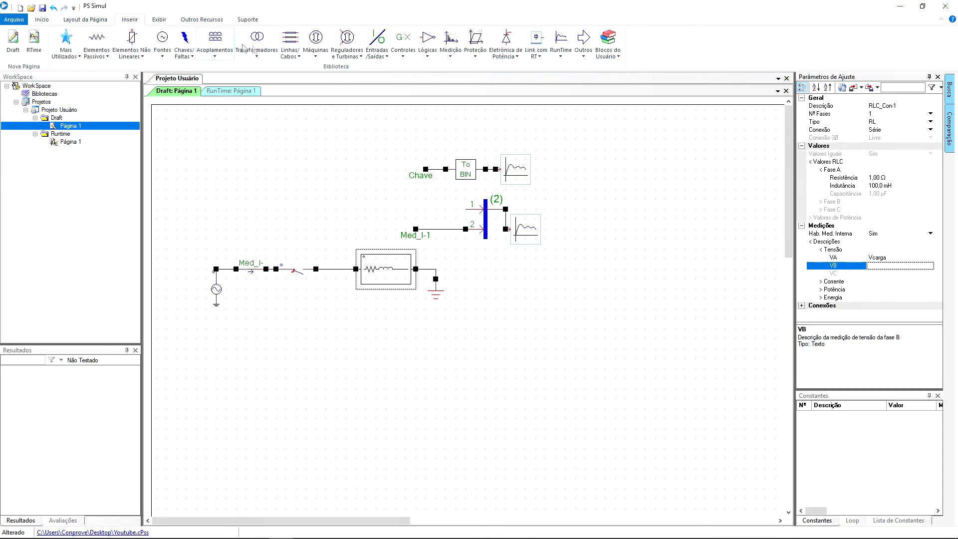
{"action": "left_click", "coordinate": [585, 56]}
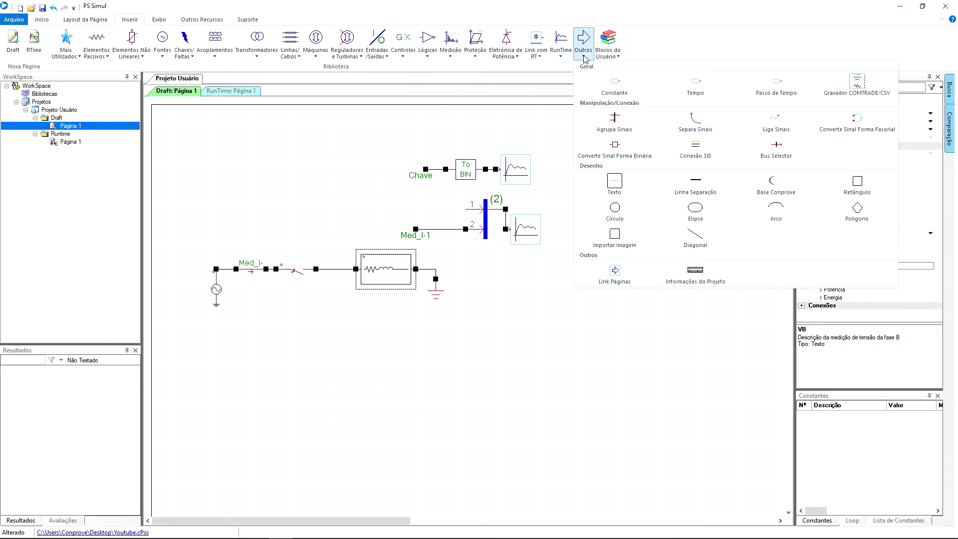
{"action": "left_click", "coordinate": [777, 122]}
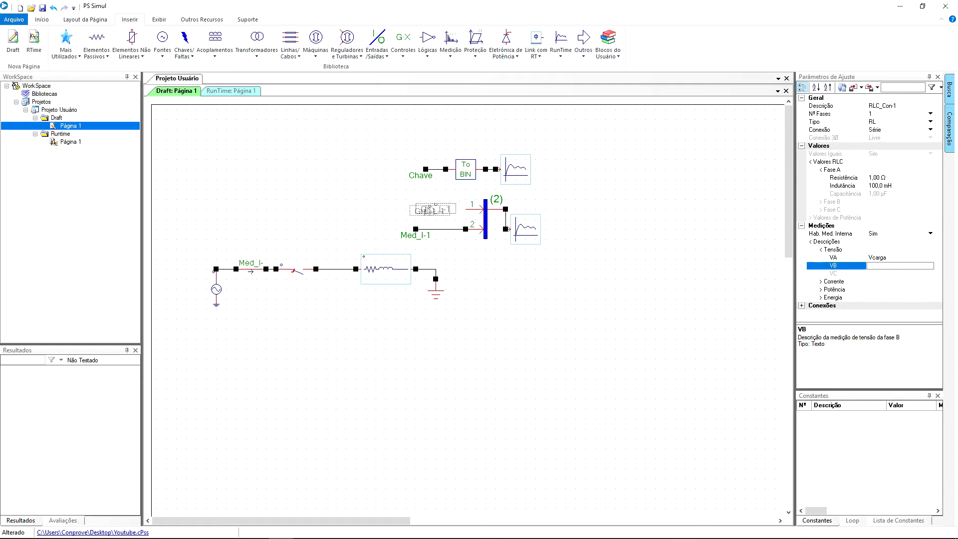
{"action": "left_click", "coordinate": [435, 214]}
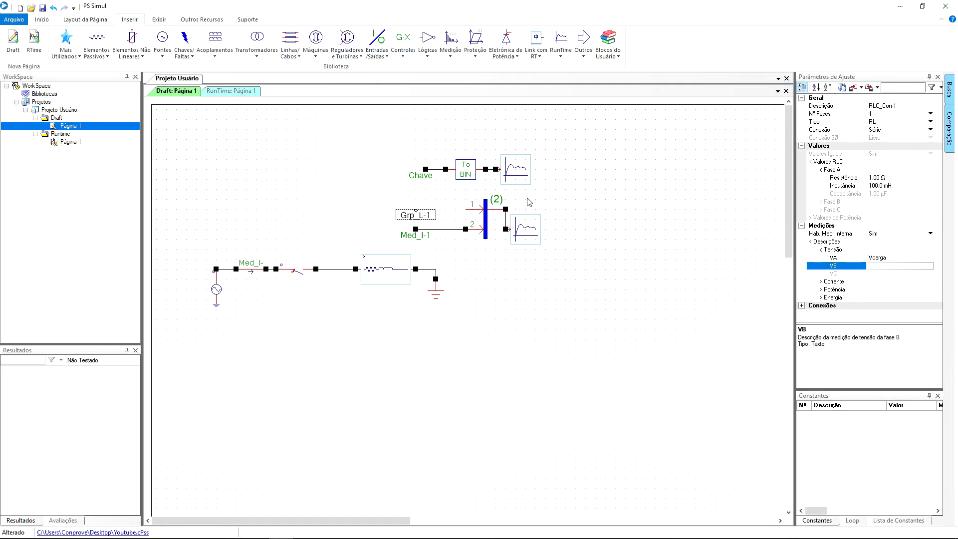
{"action": "left_click", "coordinate": [525, 200]}
{"action": "left_click", "coordinate": [417, 210]}
{"action": "left_click", "coordinate": [465, 211]}
Set the description of the new signal label to Vcarga.
{"action": "left_click", "coordinate": [424, 216]}
{"action": "left_click", "coordinate": [847, 107]}
{"action": "left_click", "coordinate": [849, 107]}
{"action": "type", "text": "Vcarga"}
{"action": "key", "text": "Return"}
{"action": "left_click", "coordinate": [848, 113]}
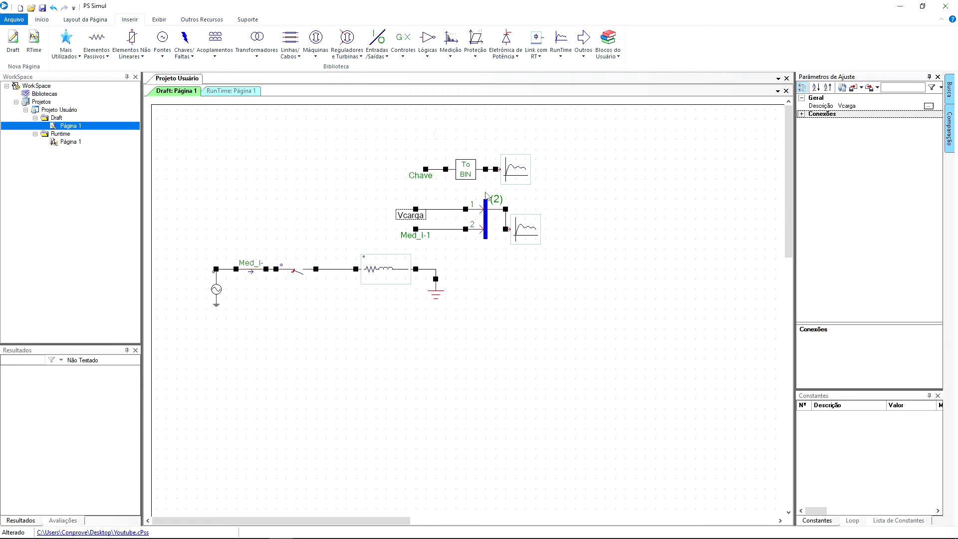
On the RunTime page, change the Med_I-1 curve's colour to blue in the graph's signal assignment.
{"action": "left_click", "coordinate": [247, 91]}
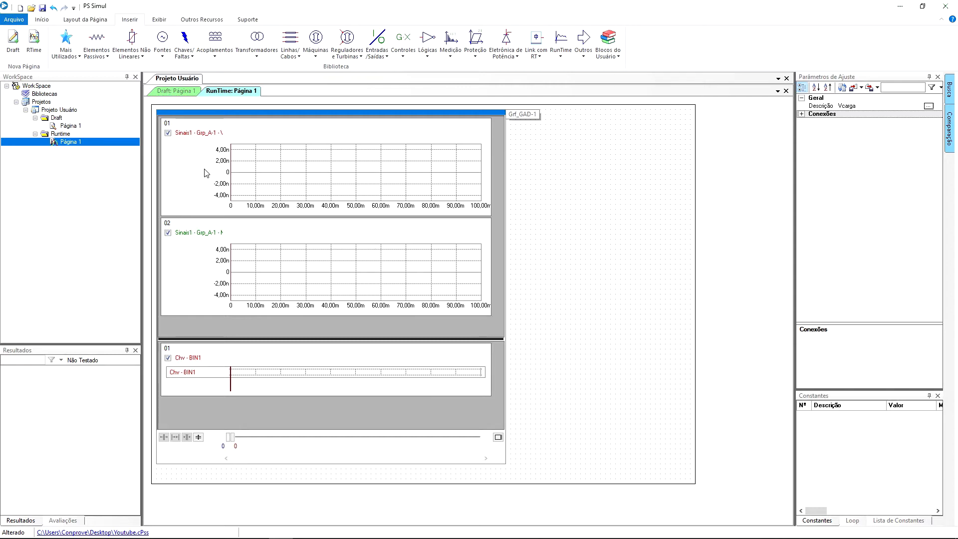
{"action": "right_click", "coordinate": [207, 172]}
{"action": "left_click", "coordinate": [253, 215]}
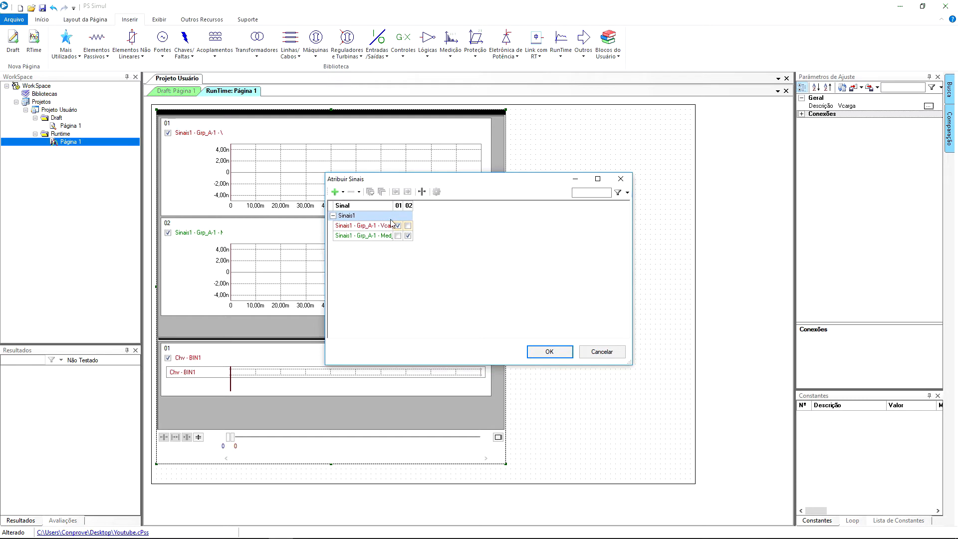
{"action": "left_click_drag", "start_coordinate": [400, 215], "coordinate": [410, 214]}
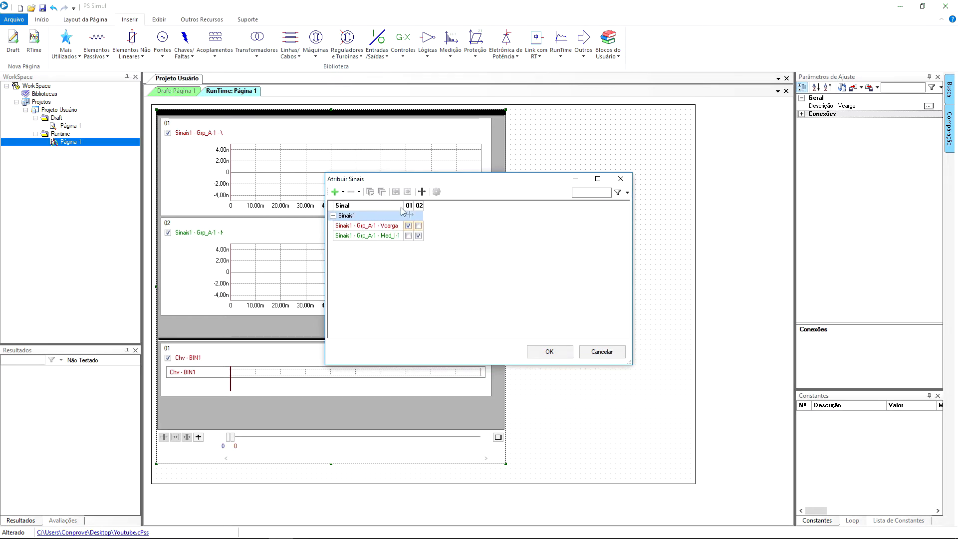
{"action": "left_click", "coordinate": [399, 238]}
{"action": "left_click", "coordinate": [396, 237]}
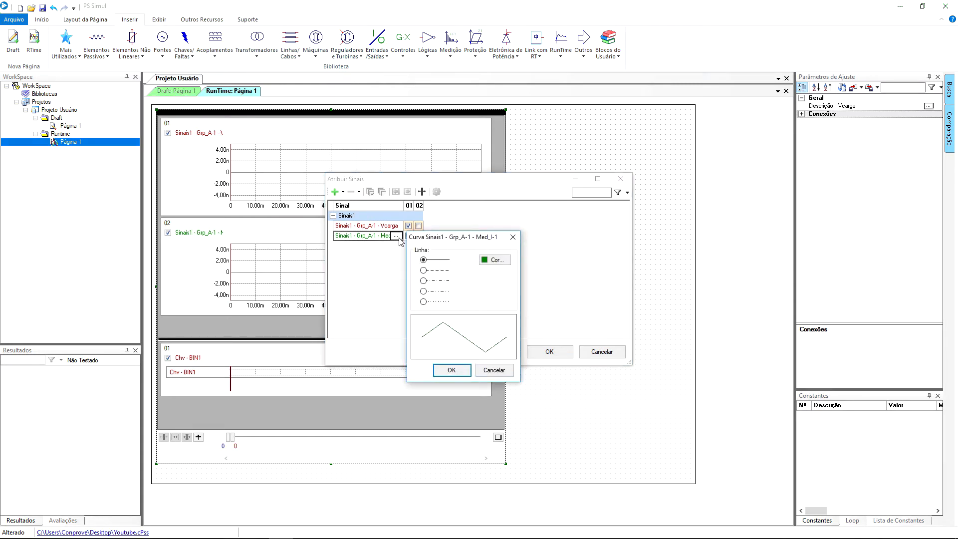
{"action": "left_click", "coordinate": [496, 260]}
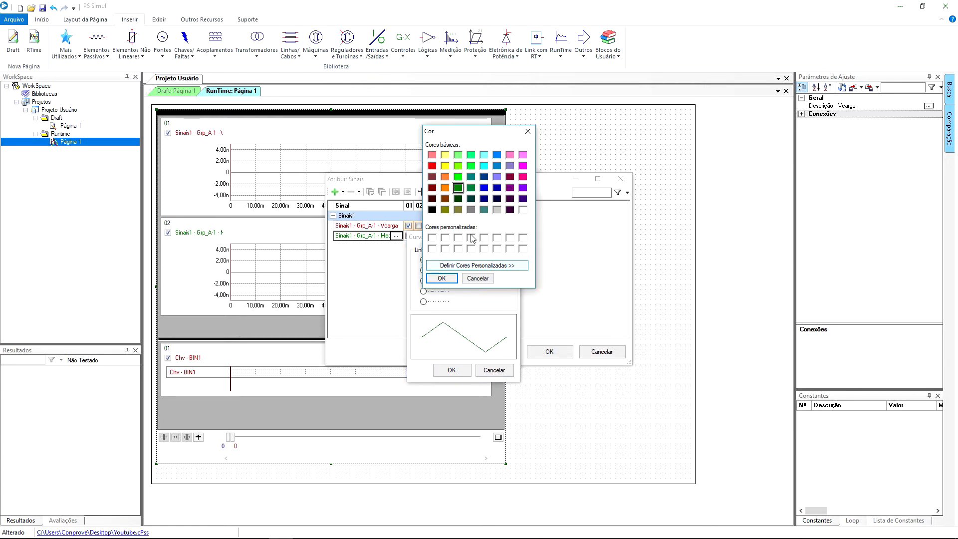
{"action": "left_click", "coordinate": [485, 190]}
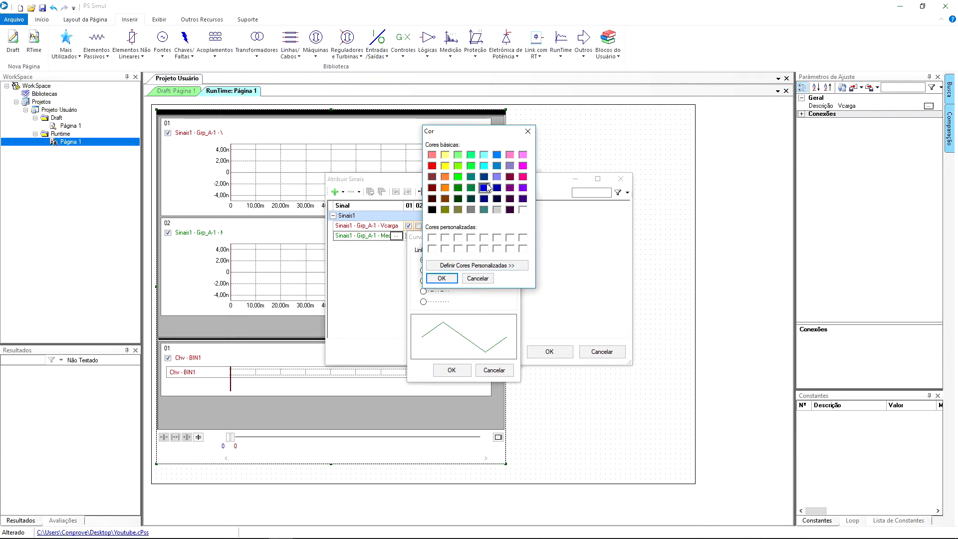
{"action": "left_click", "coordinate": [446, 279]}
{"action": "left_click", "coordinate": [452, 370]}
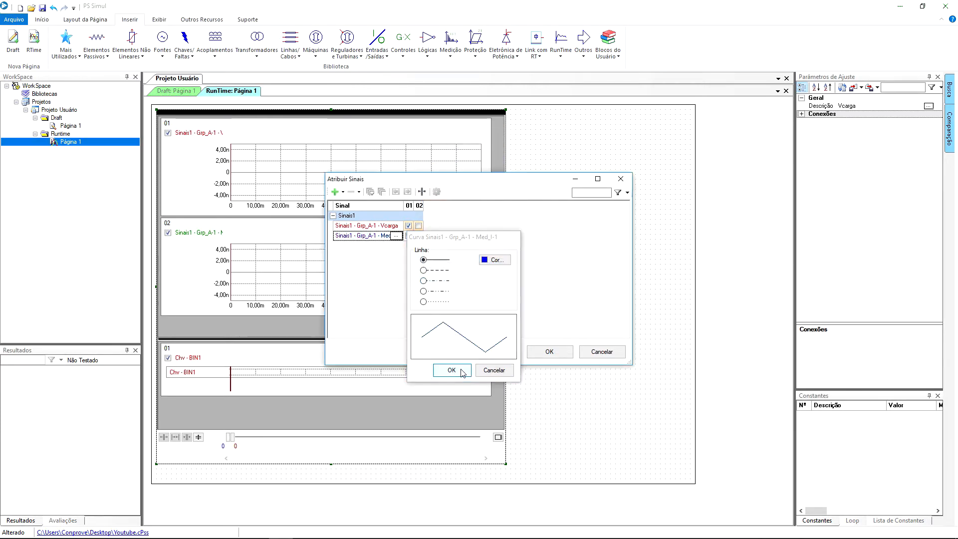
{"action": "left_click", "coordinate": [543, 353]}
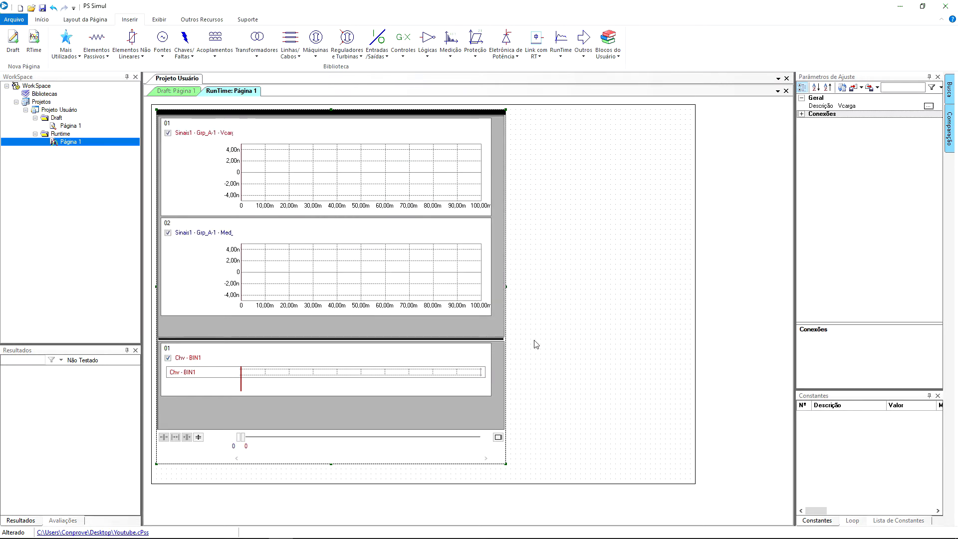
On the Draft page, assign the constants #Res and #Ind to the RL load's resistance and inductance.
{"action": "left_click", "coordinate": [179, 93]}
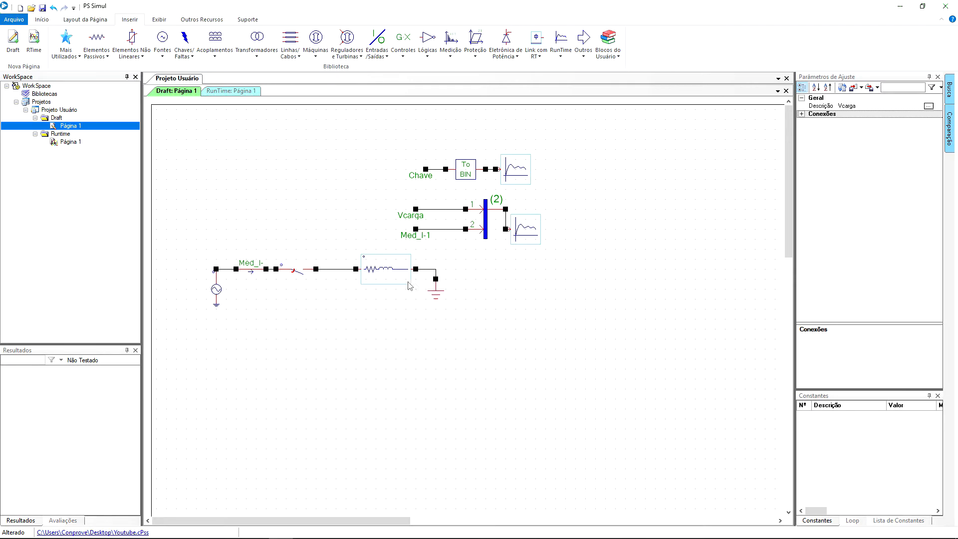
{"action": "left_click", "coordinate": [377, 272]}
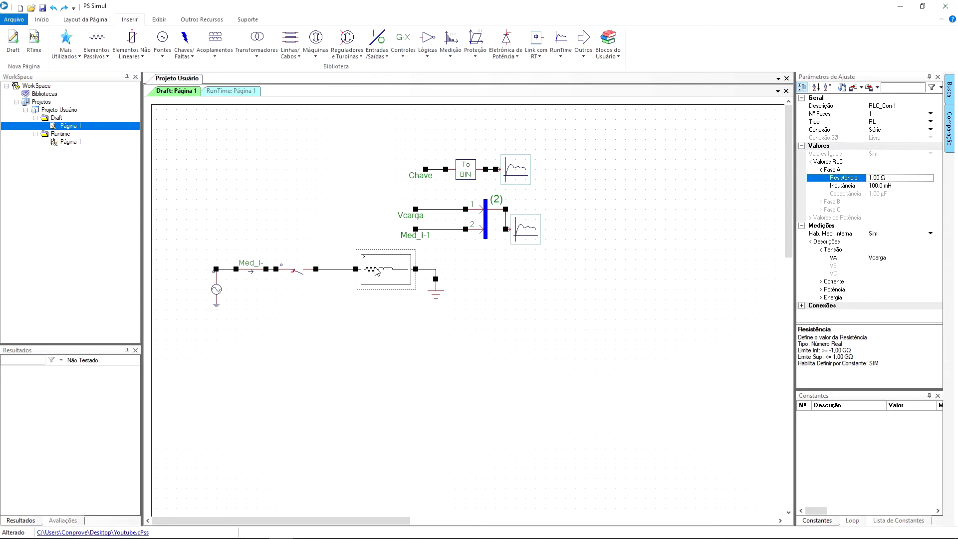
{"action": "left_click", "coordinate": [883, 178]}
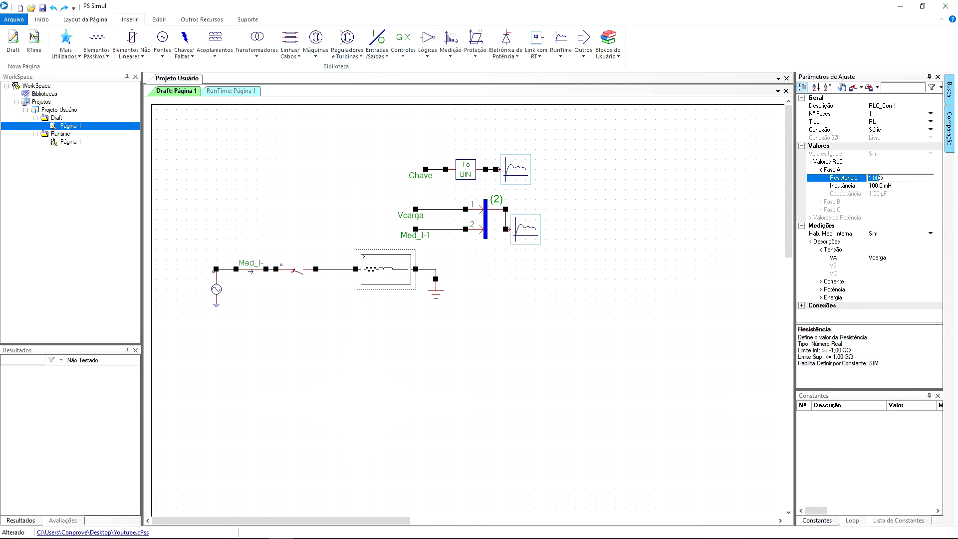
{"action": "type", "text": "#Res"}
{"action": "key", "text": "Return"}
{"action": "type", "text": "#Ind"}
{"action": "key", "text": "Return"}
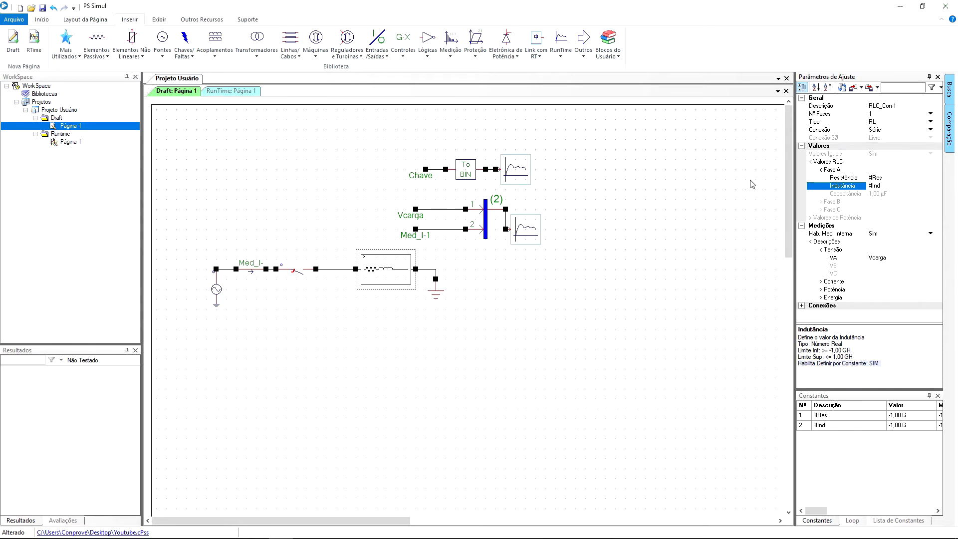
{"action": "key", "text": "Down"}
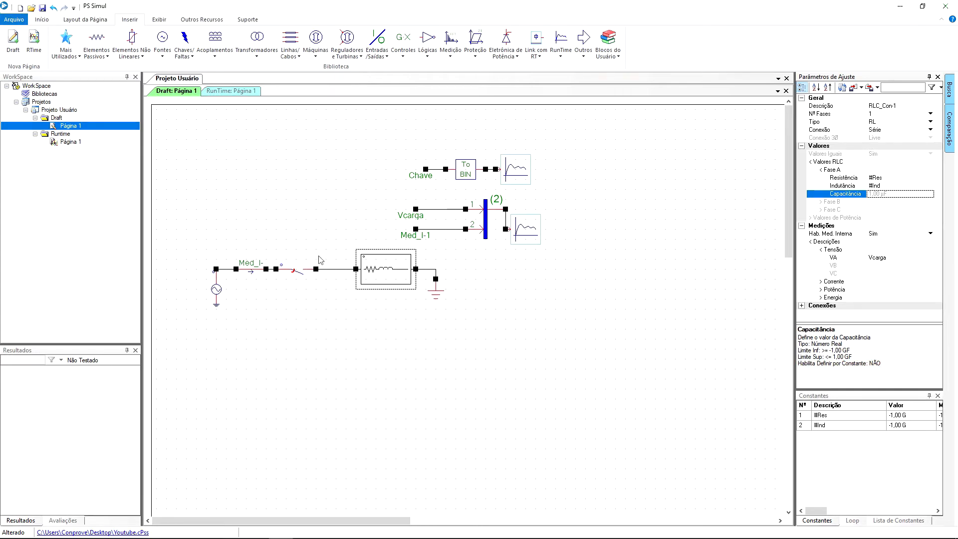
Assign the constant #Tempo to the switch's phase A switching time, Tempo Chv 001.
{"action": "left_click", "coordinate": [300, 272]}
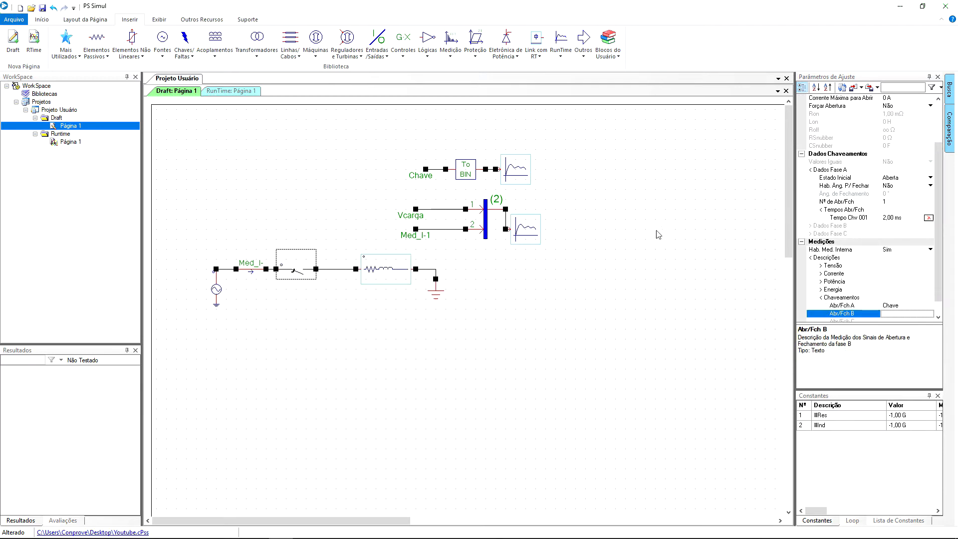
{"action": "left_click", "coordinate": [899, 218]}
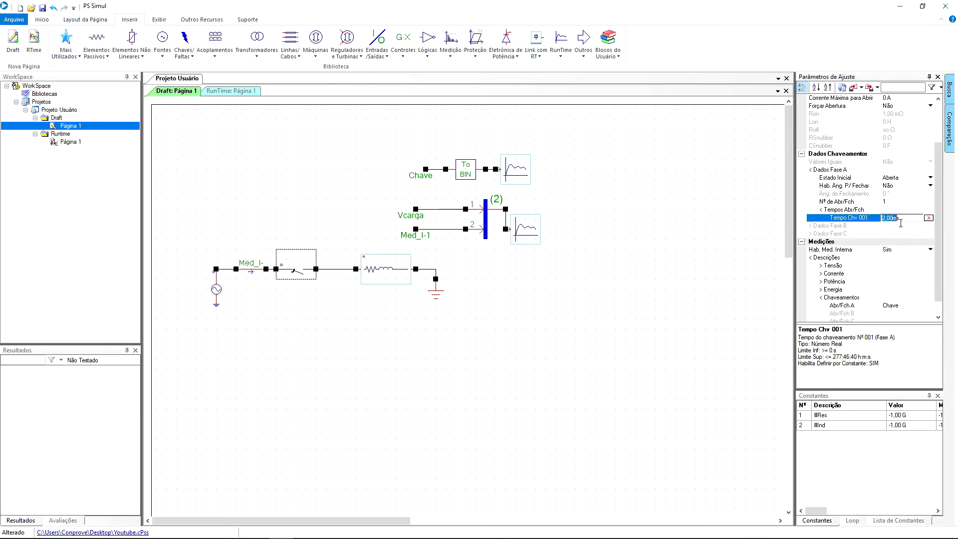
{"action": "type", "text": "#Tempo"}
{"action": "key", "text": "Return"}
{"action": "key", "text": "Down"}
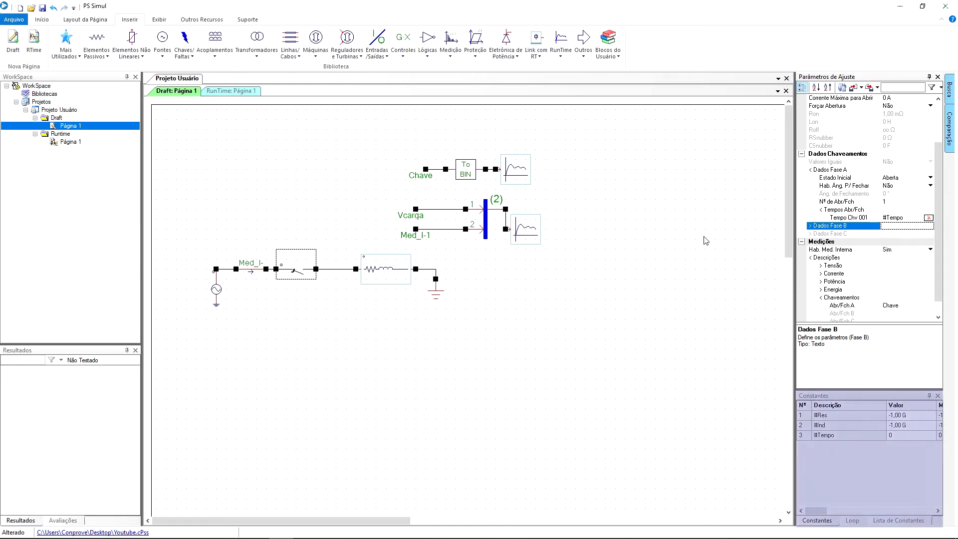
In the widened constants table, set the value of #Res to 1 and #Ind to 0,1.
{"action": "left_click", "coordinate": [624, 246]}
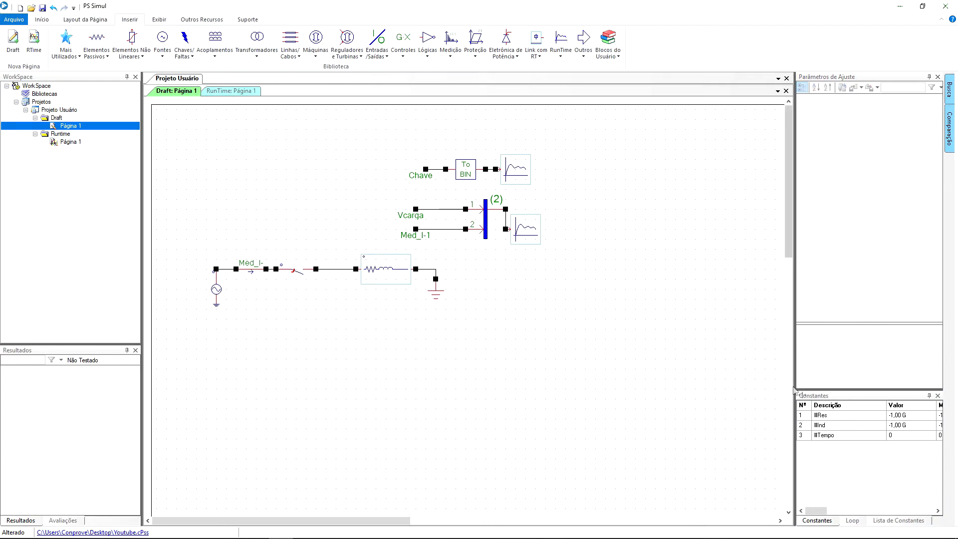
{"action": "left_click_drag", "start_coordinate": [796, 392], "coordinate": [747, 389]}
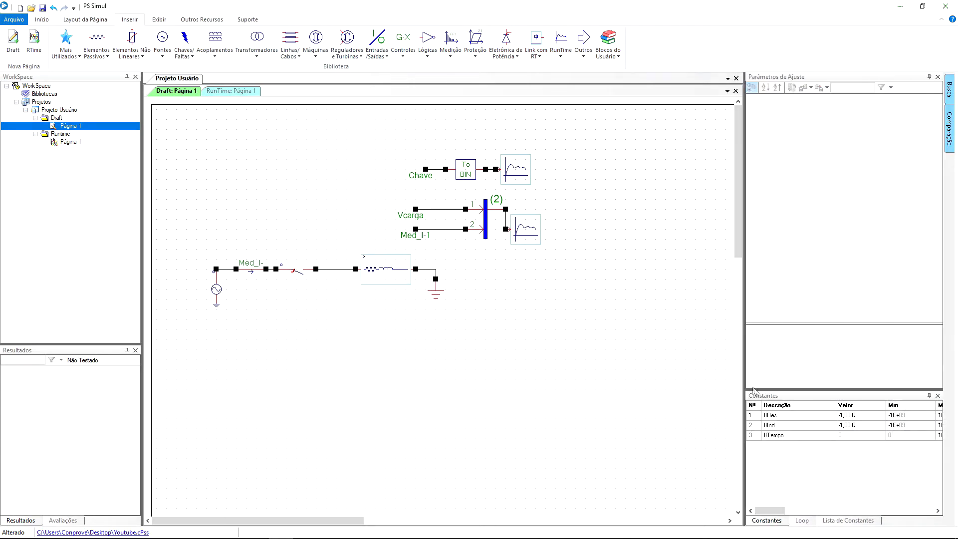
{"action": "left_click", "coordinate": [847, 417]}
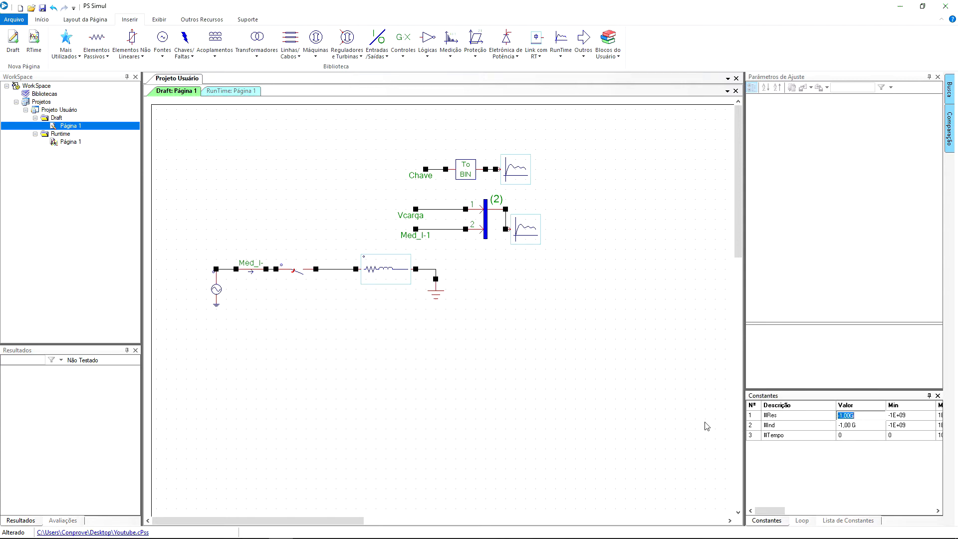
{"action": "type", "text": "1"}
{"action": "key", "text": "Tab"}
{"action": "left_click", "coordinate": [848, 427]}
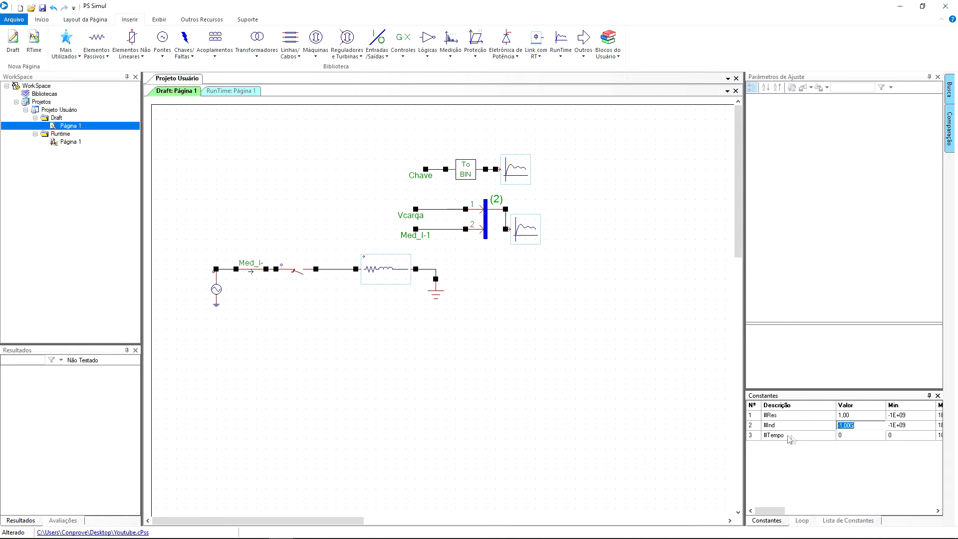
{"action": "type", "text": "0,1"}
{"action": "key", "text": "Tab"}
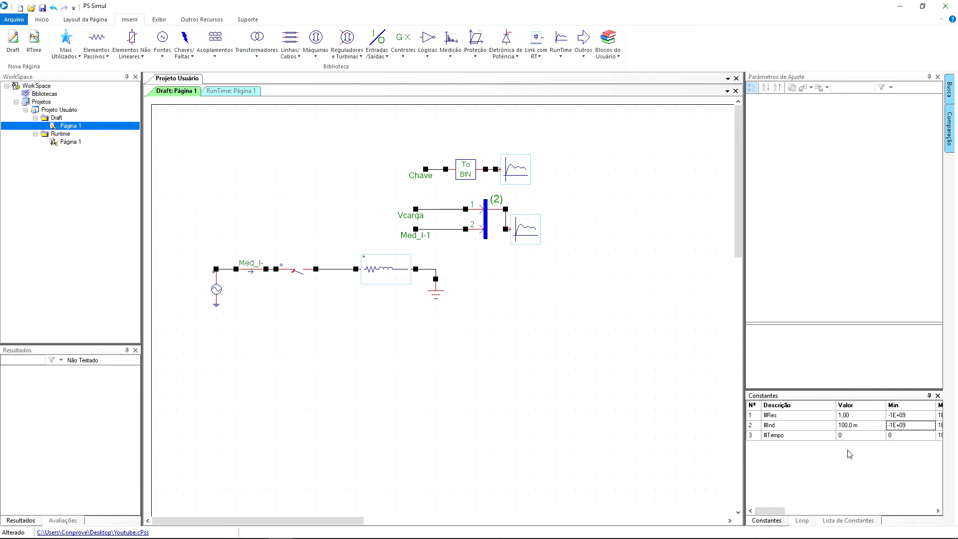
Set the value of the constant #Tempo to 2,00 m.
{"action": "left_click", "coordinate": [861, 437]}
{"action": "type", "text": "2,00 "}
{"action": "type", "text": "m"}
{"action": "key", "text": "Tab"}
Start the simulation from the RunTime page.
{"action": "left_click", "coordinate": [246, 92]}
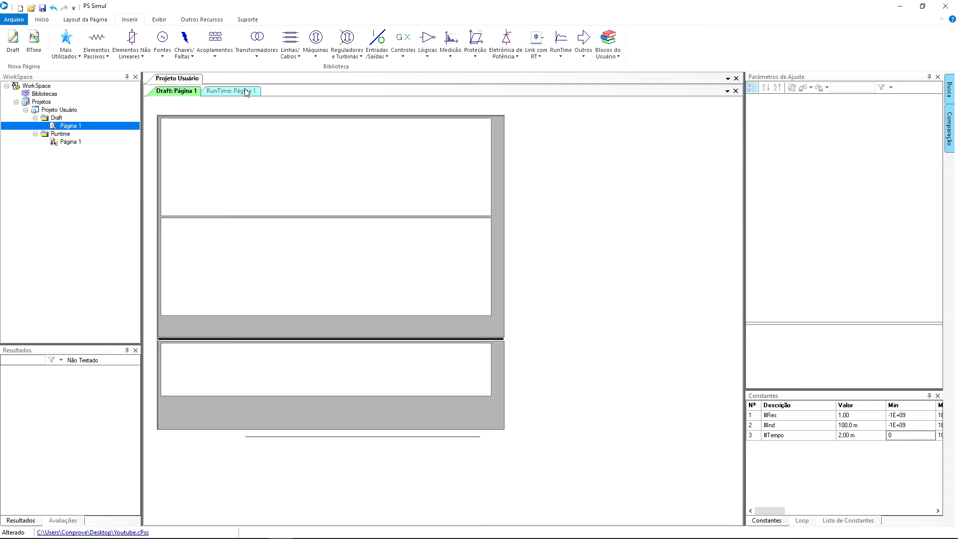
{"action": "left_click", "coordinate": [44, 20]}
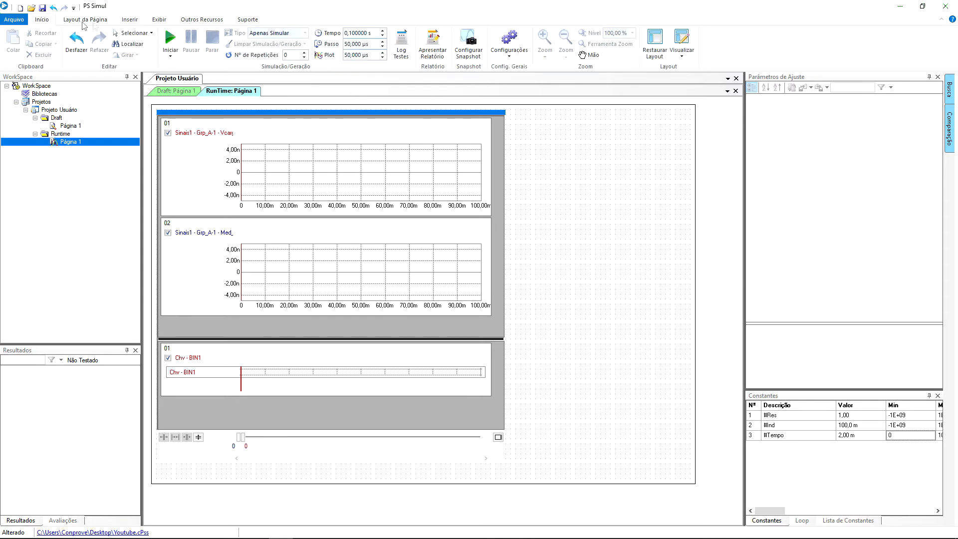
{"action": "left_click", "coordinate": [171, 42]}
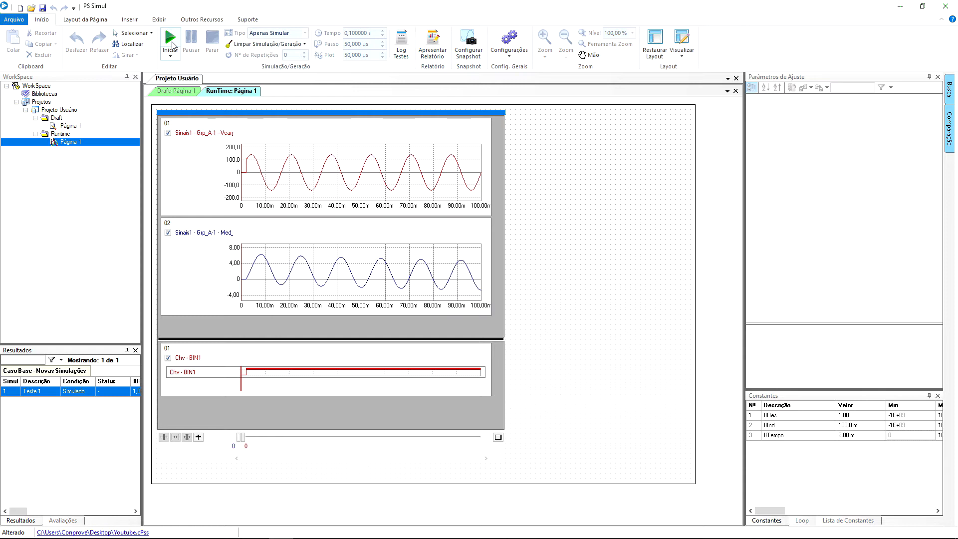
Clear the current simulation and confirm the removal of its result.
{"action": "left_click", "coordinate": [240, 44]}
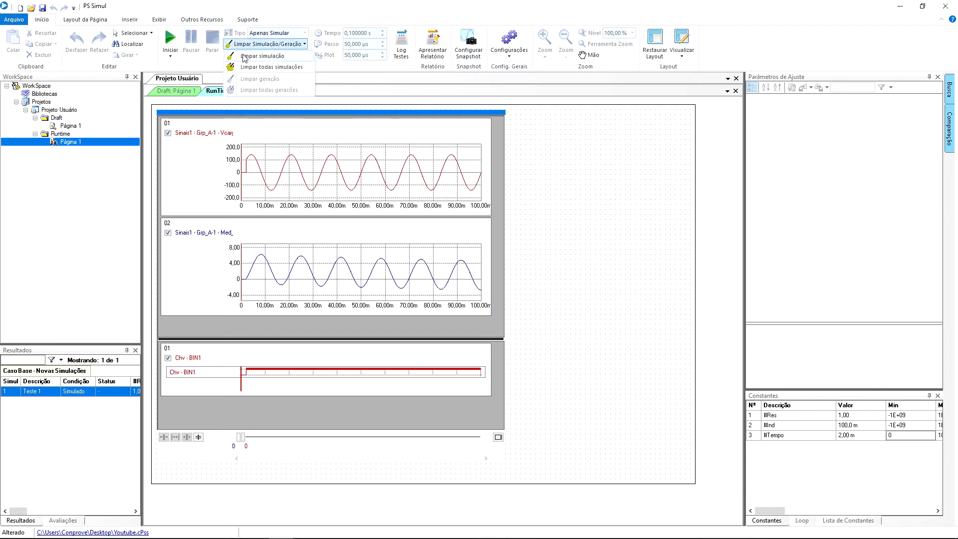
{"action": "left_click", "coordinate": [244, 56]}
{"action": "left_click", "coordinate": [497, 315]}
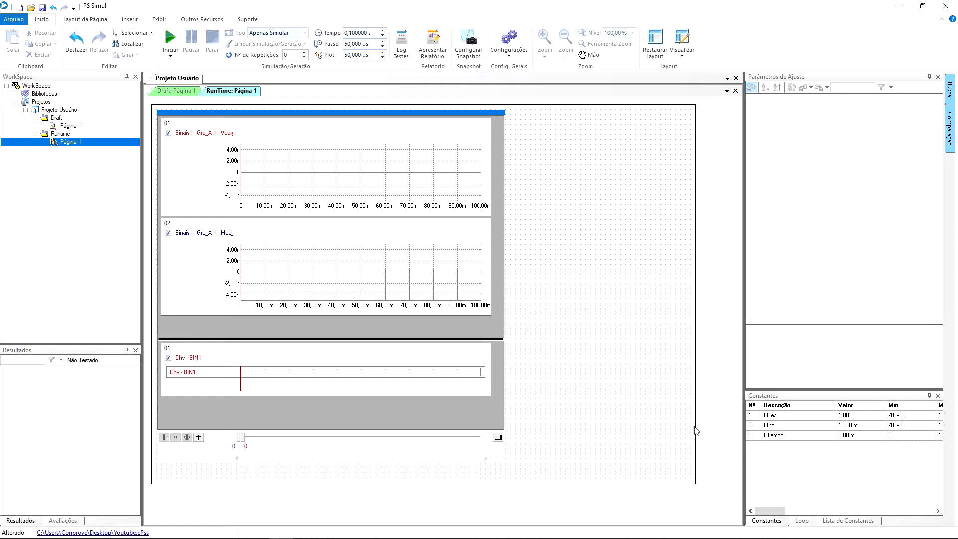
Add one simulation loop and assign #Tempo as its variable.
{"action": "left_click", "coordinate": [802, 521]}
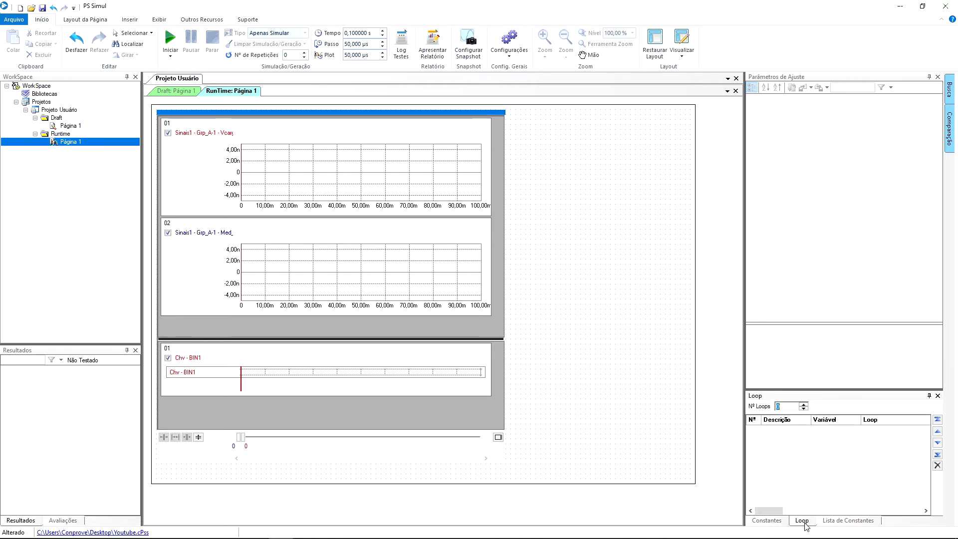
{"action": "left_click", "coordinate": [805, 405]}
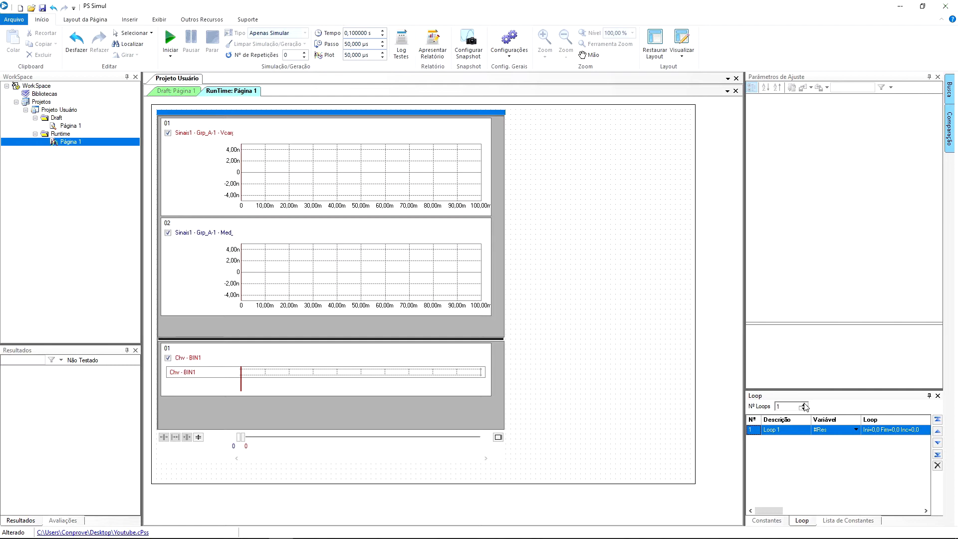
{"action": "left_click", "coordinate": [828, 433]}
{"action": "left_click", "coordinate": [827, 430]}
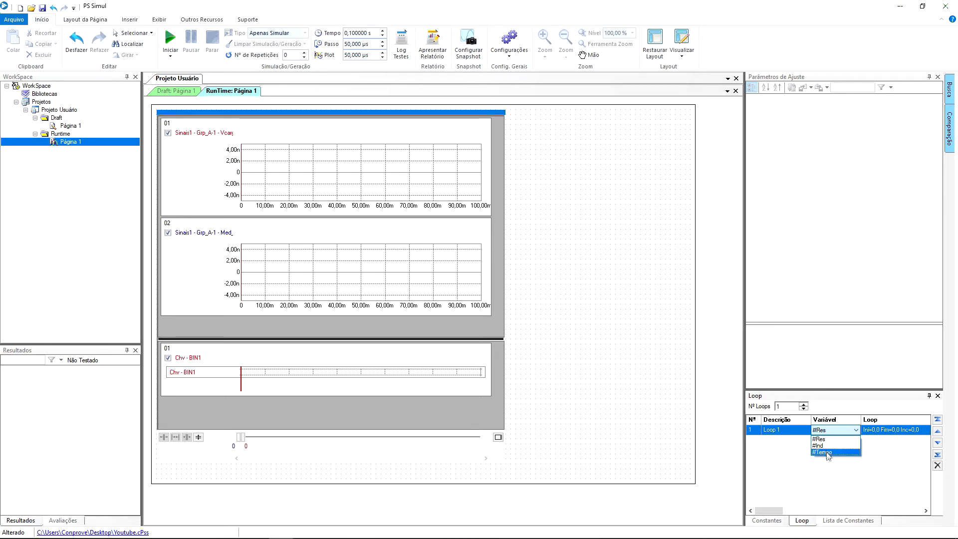
{"action": "left_click", "coordinate": [827, 450]}
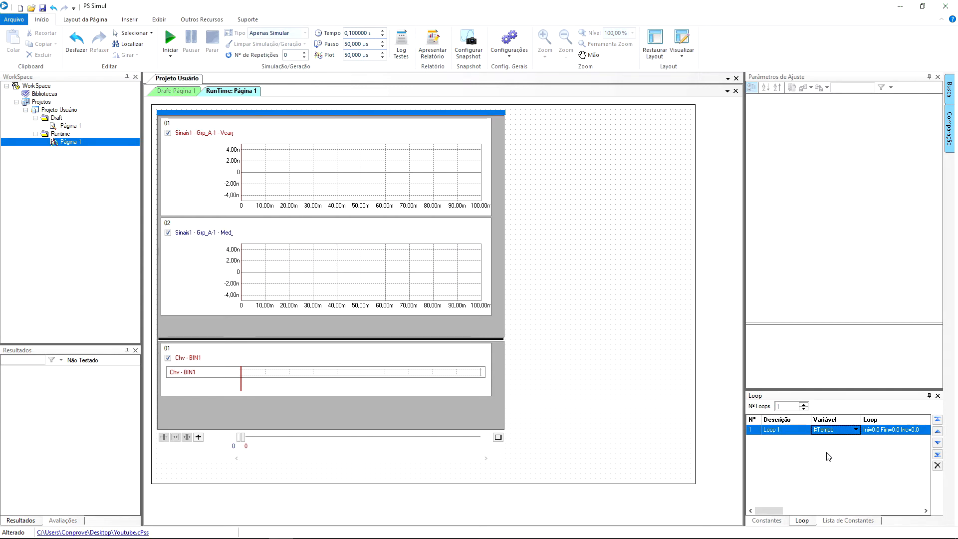
Configure Loop 1's increment to start at 0 and end at 16 m with a step of 2 m.
{"action": "double_click", "coordinate": [889, 430]}
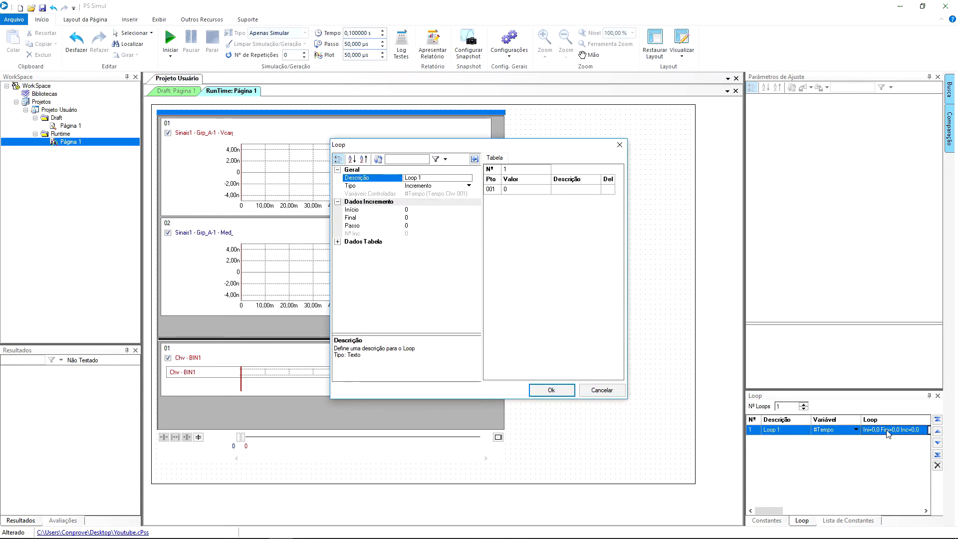
{"action": "left_click", "coordinate": [435, 210]}
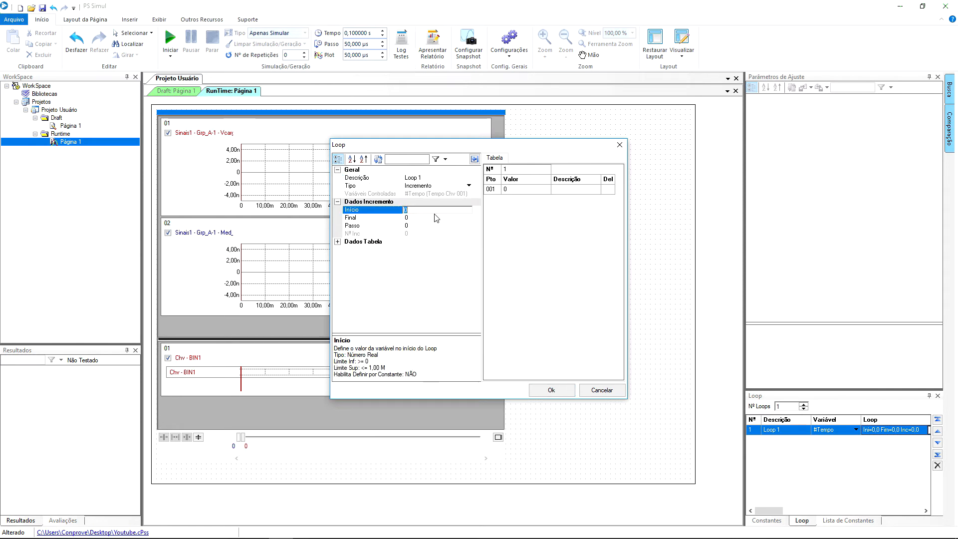
{"action": "left_click", "coordinate": [432, 219]}
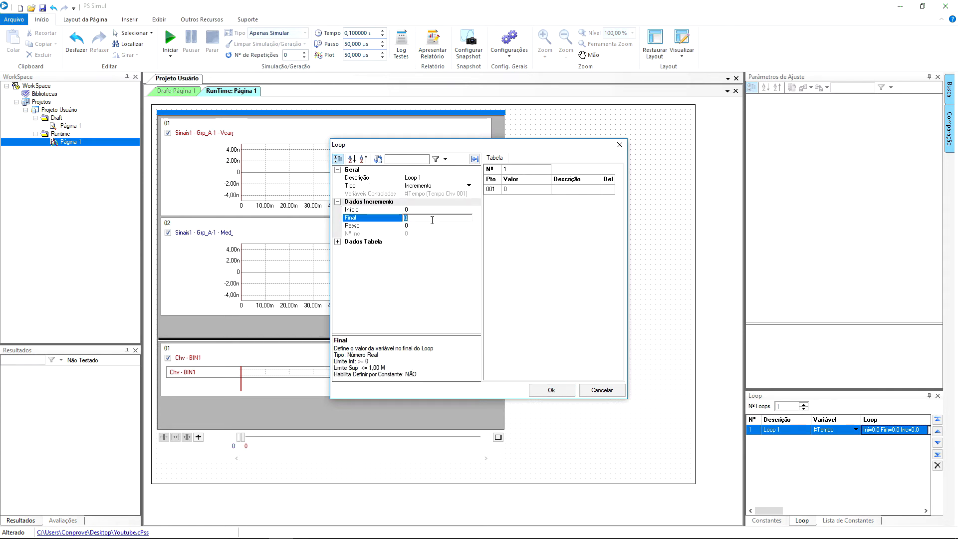
{"action": "type", "text": "16m"}
{"action": "key", "text": "Return"}
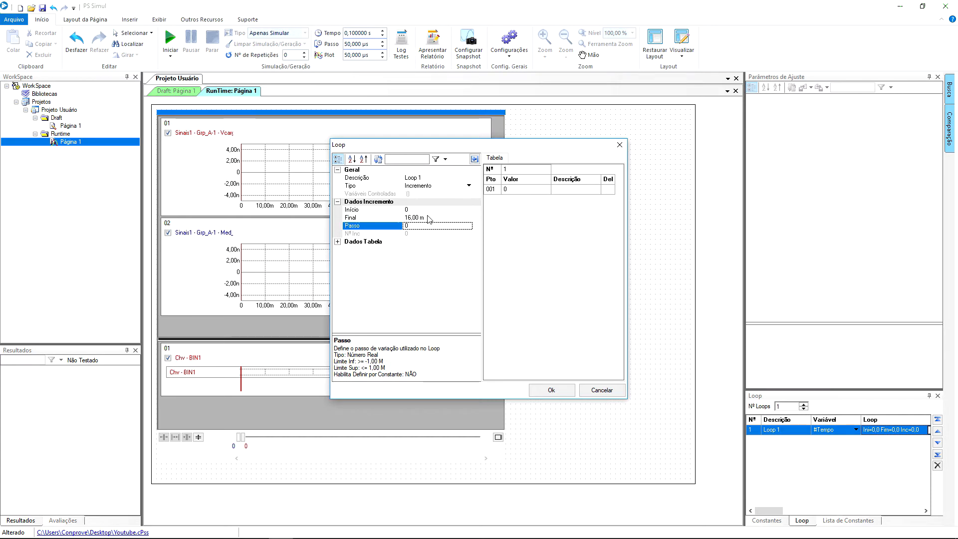
{"action": "type", "text": "2m"}
{"action": "key", "text": "Return"}
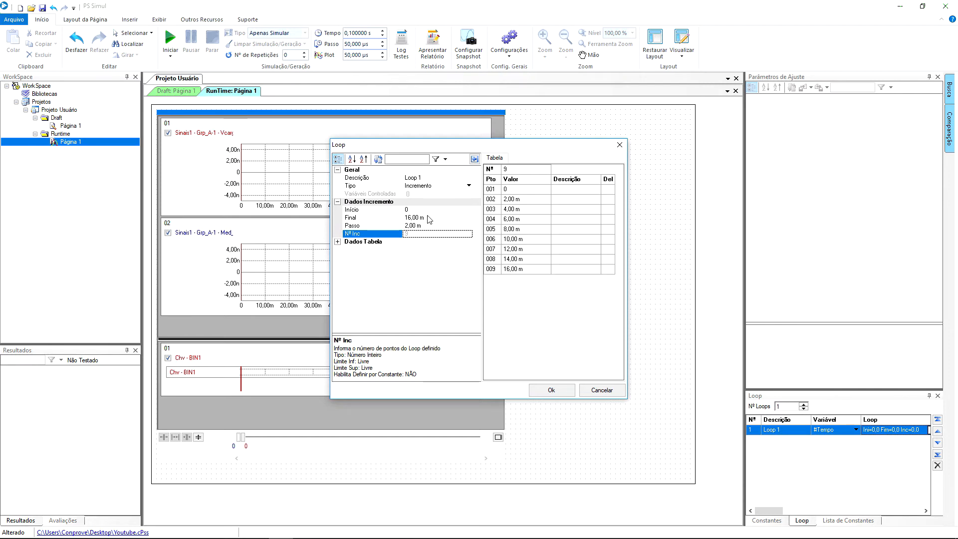
{"action": "left_click", "coordinate": [550, 390]}
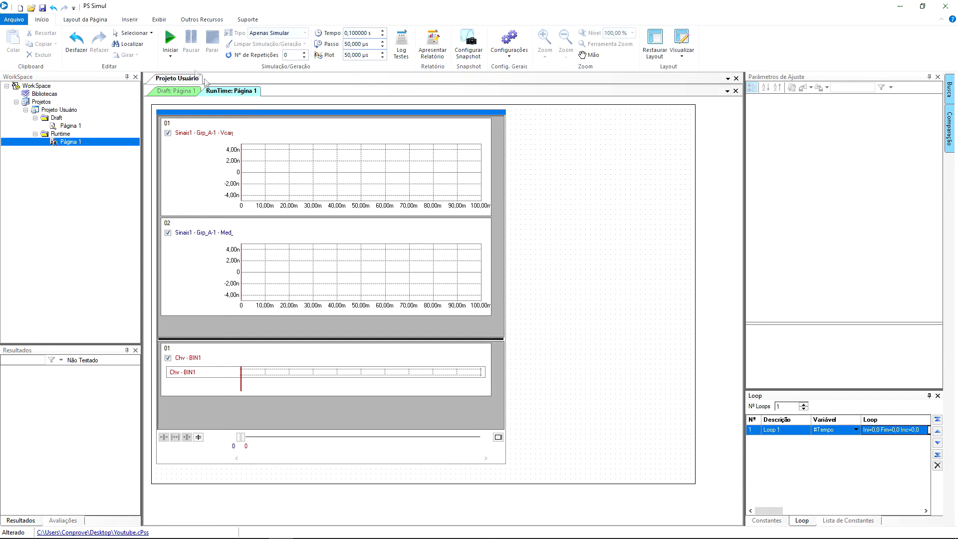
Run the looped simulation and view the resulting curves one by one from Teste 8 back to Teste 1.
{"action": "left_click", "coordinate": [170, 42]}
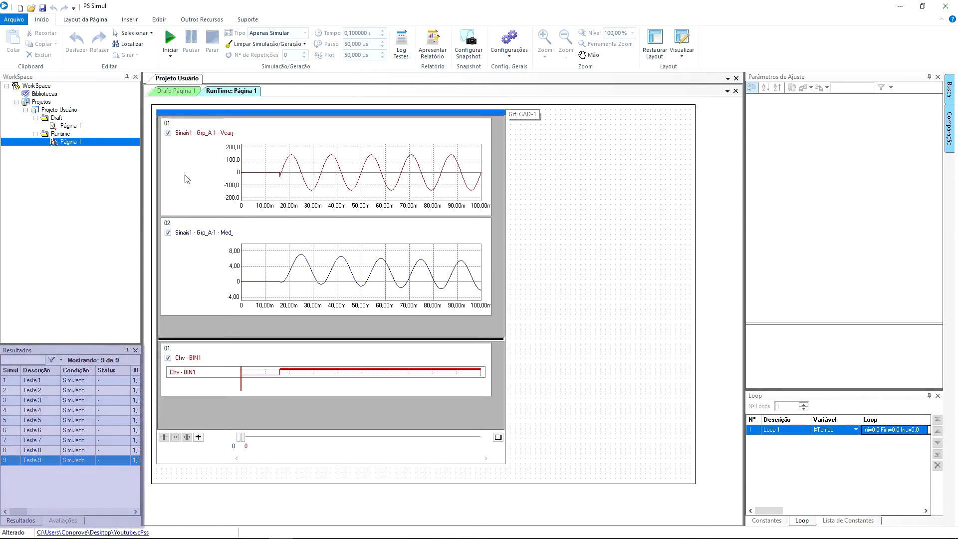
{"action": "left_click", "coordinate": [52, 452]}
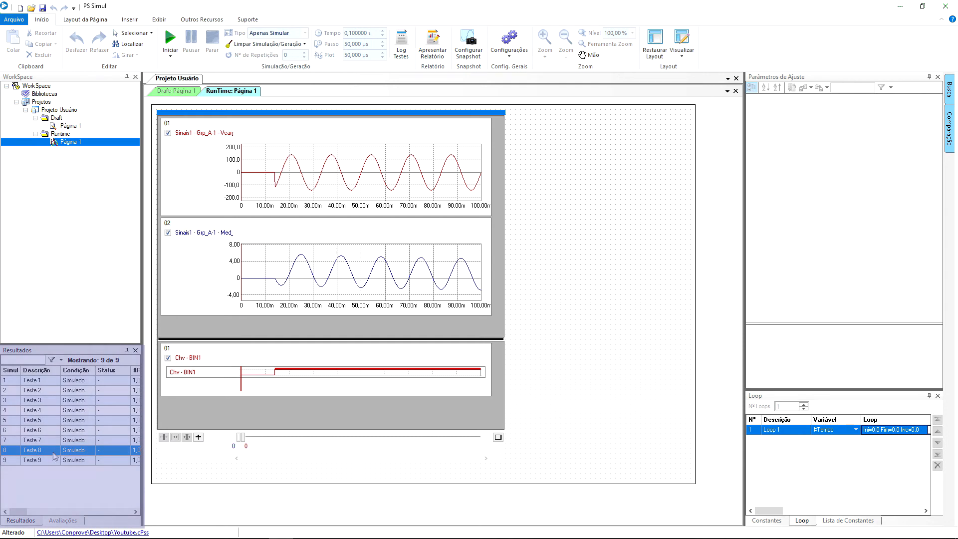
{"action": "left_click", "coordinate": [60, 441]}
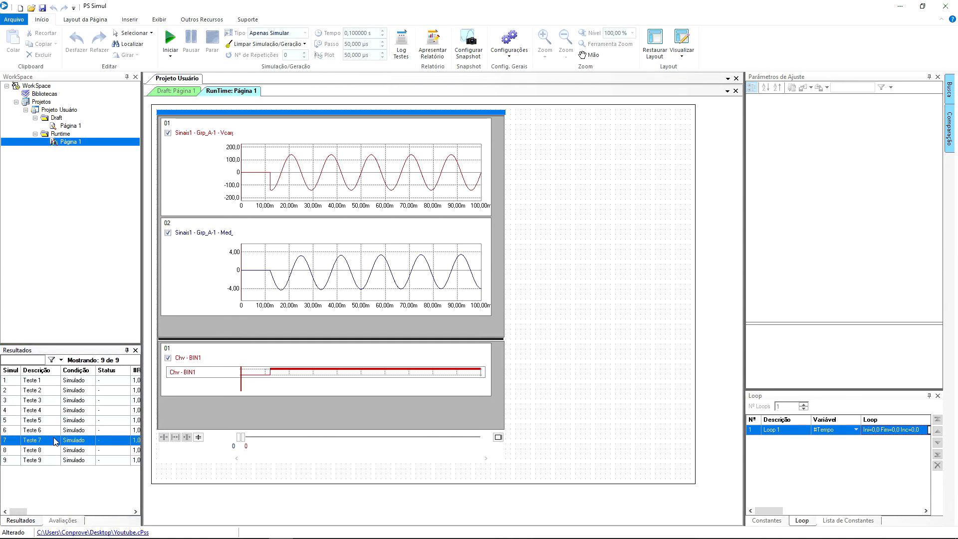
{"action": "left_click", "coordinate": [57, 432]}
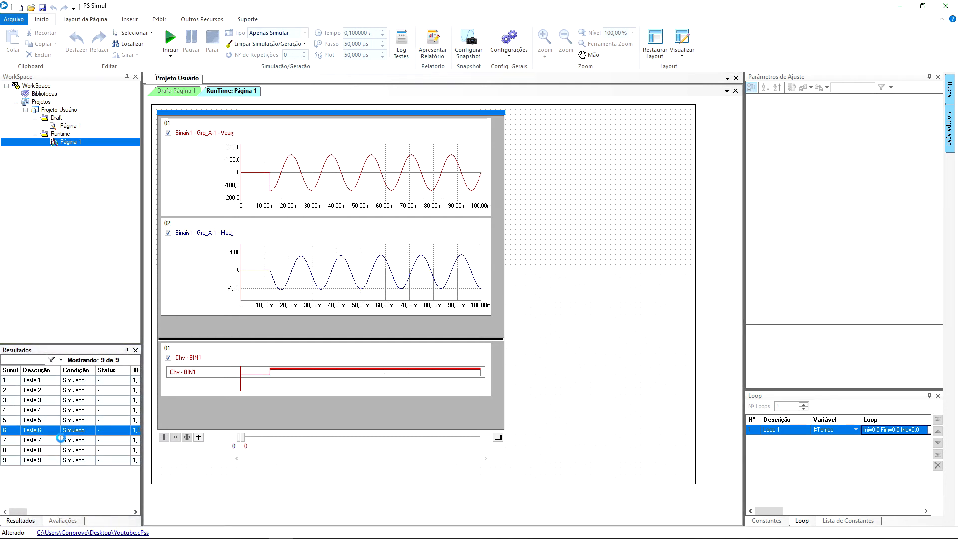
{"action": "left_click", "coordinate": [58, 422]}
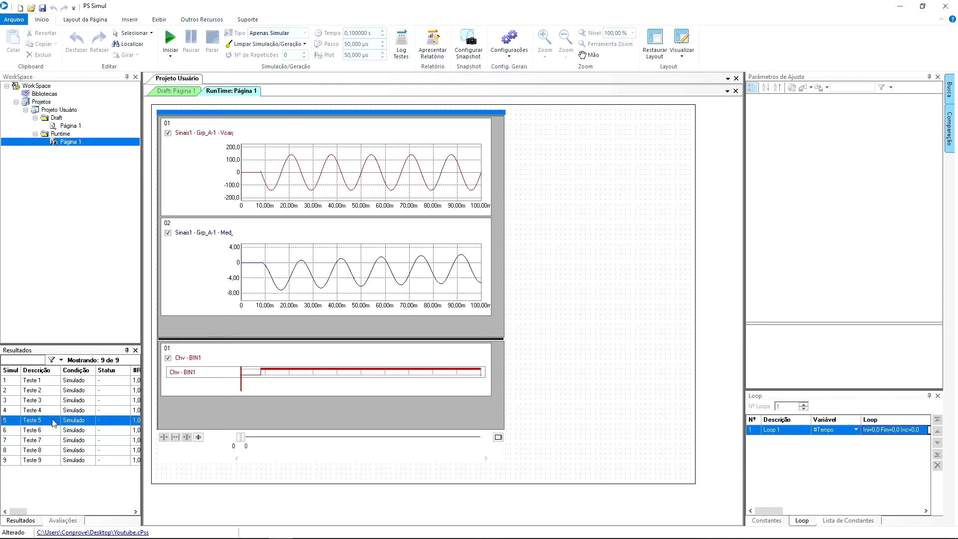
{"action": "left_click", "coordinate": [59, 411]}
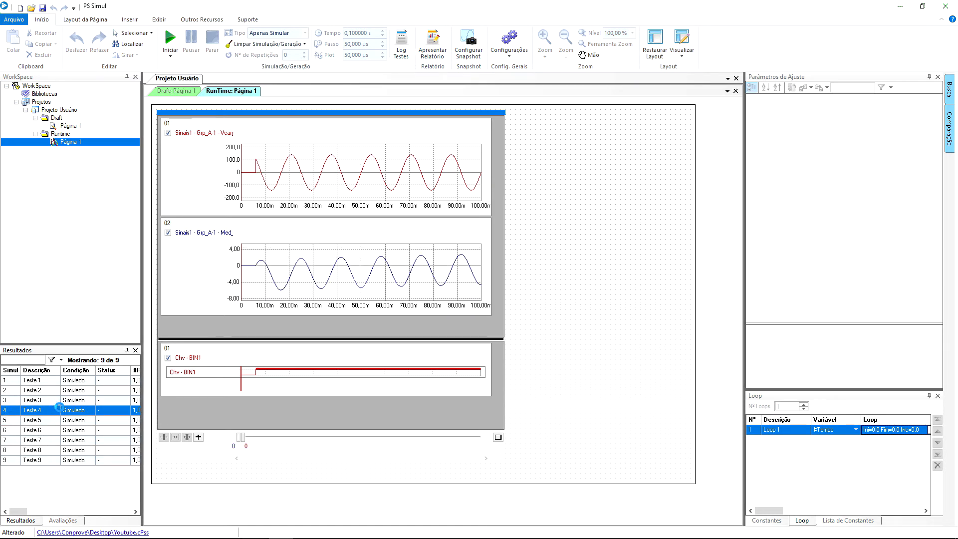
{"action": "left_click", "coordinate": [55, 400]}
{"action": "left_click", "coordinate": [52, 392]}
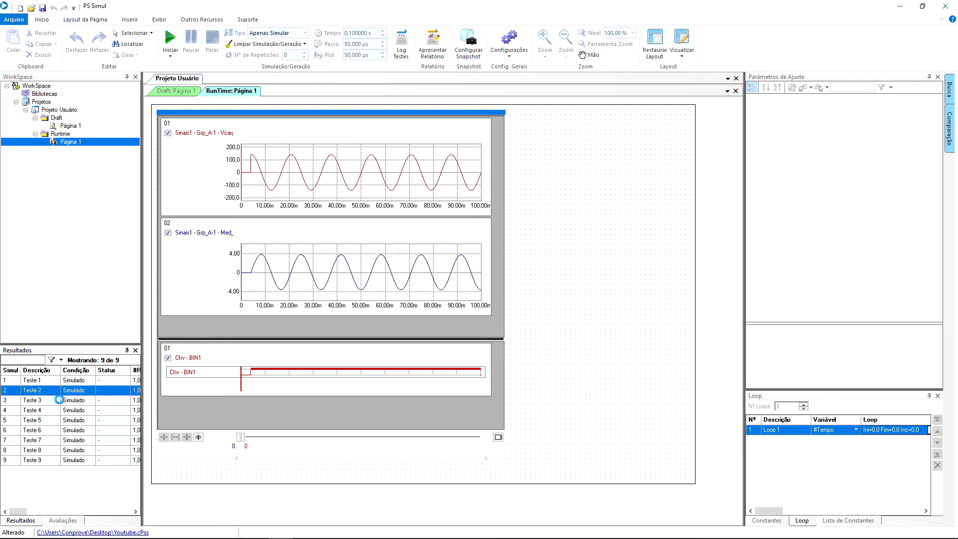
{"action": "left_click", "coordinate": [57, 382]}
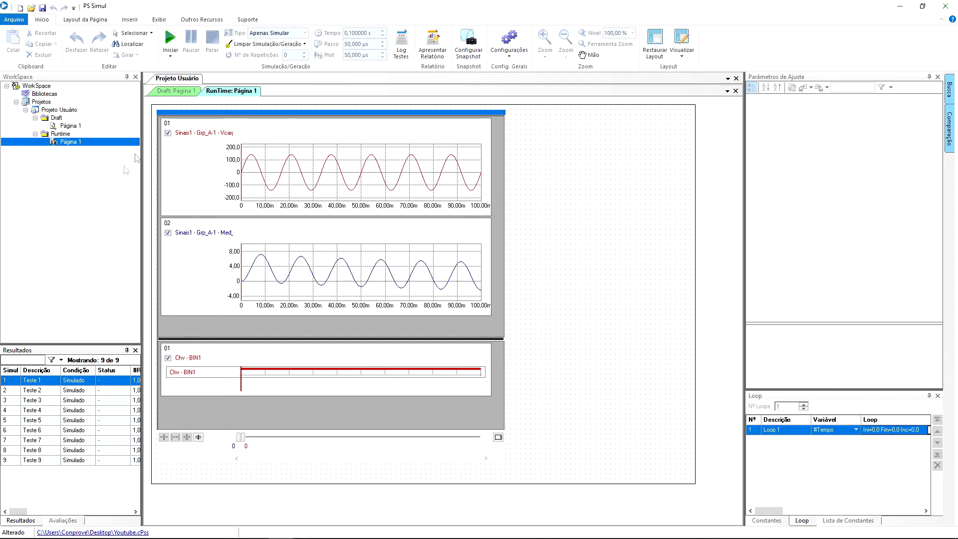
Clear all simulations and confirm the removal.
{"action": "left_click", "coordinate": [269, 45]}
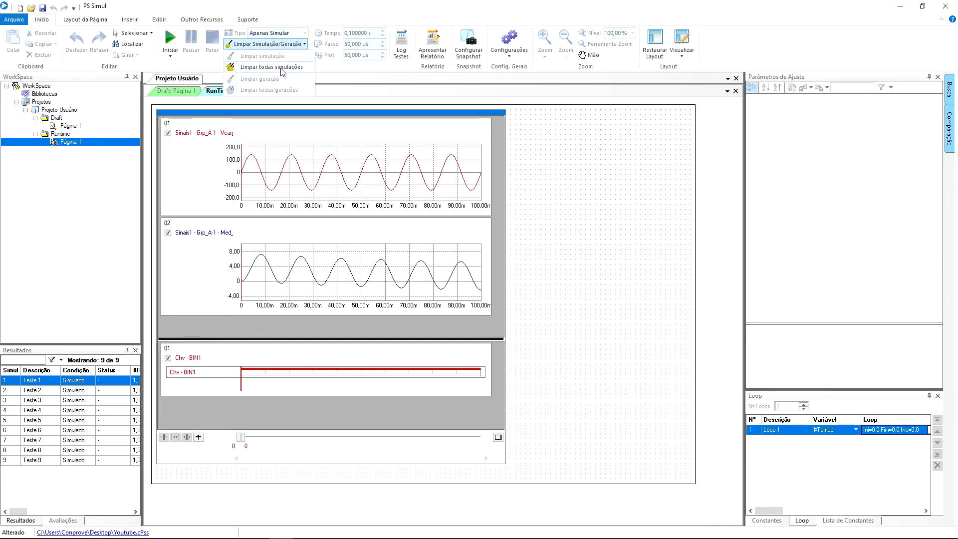
{"action": "left_click", "coordinate": [281, 68]}
{"action": "left_click", "coordinate": [508, 308]}
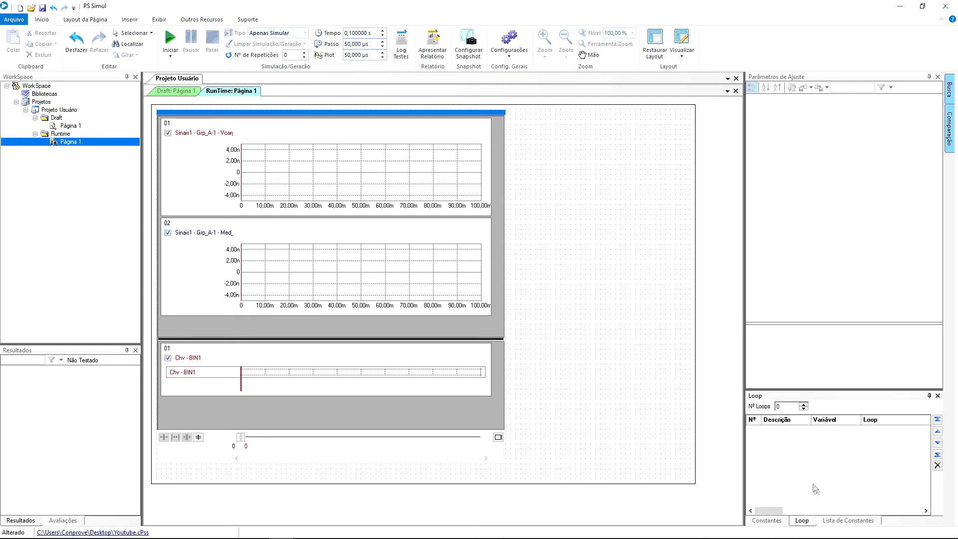
Create three cases in the list of constants and widen the list to show the #Tempo column.
{"action": "left_click", "coordinate": [844, 521]}
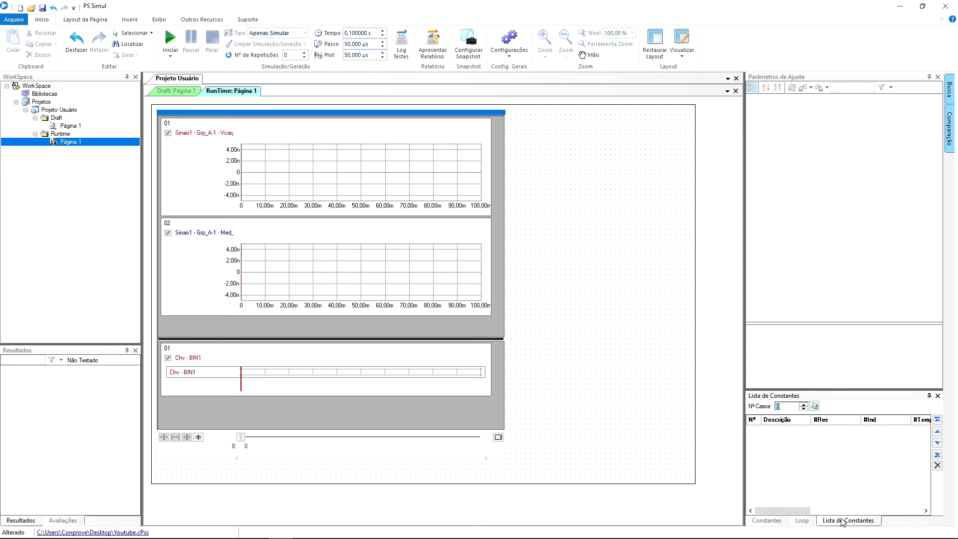
{"action": "left_click", "coordinate": [805, 404]}
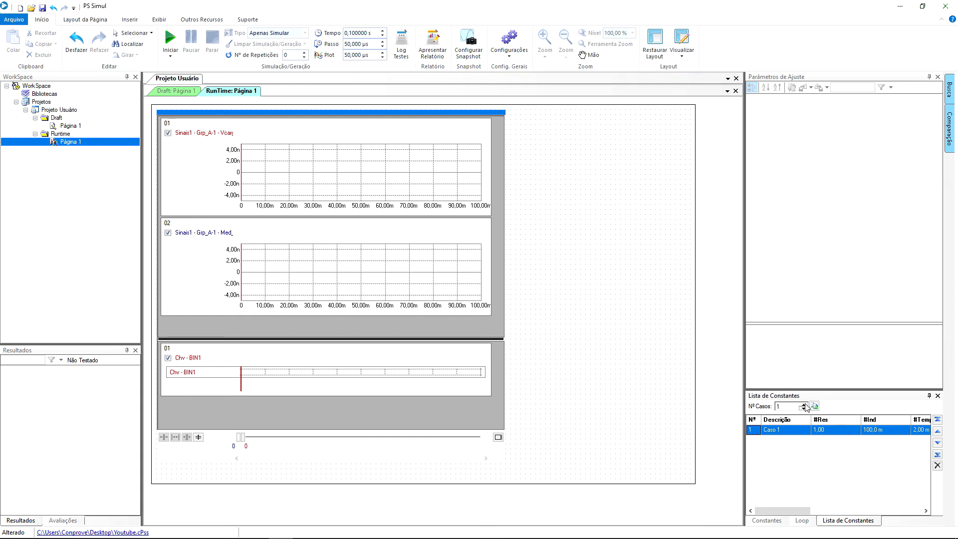
{"action": "left_click", "coordinate": [805, 404]}
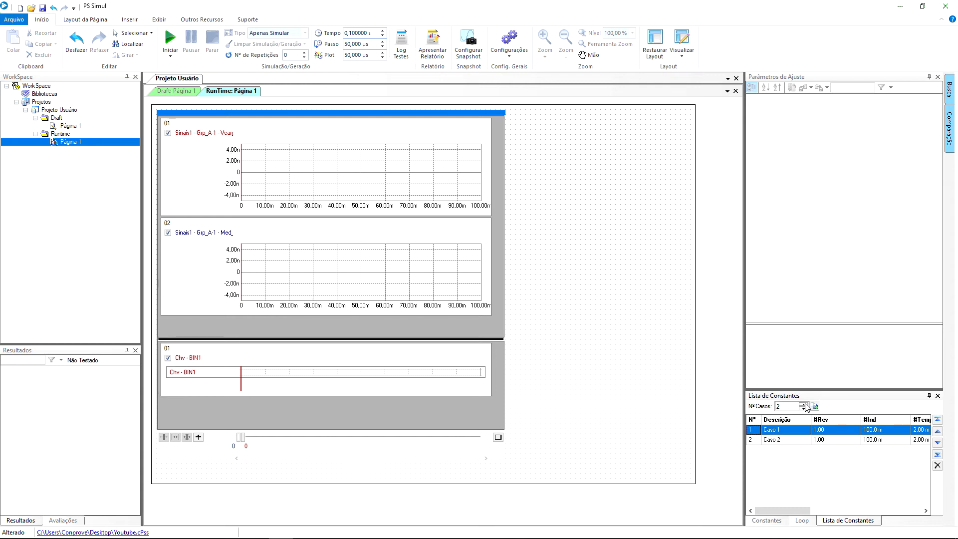
{"action": "left_click", "coordinate": [805, 404]}
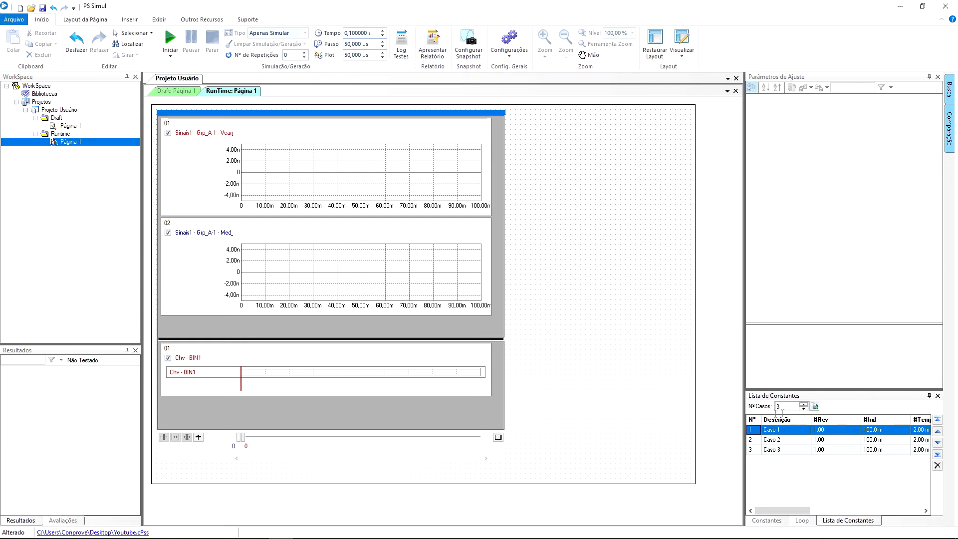
{"action": "left_click_drag", "start_coordinate": [744, 416], "coordinate": [727, 417]}
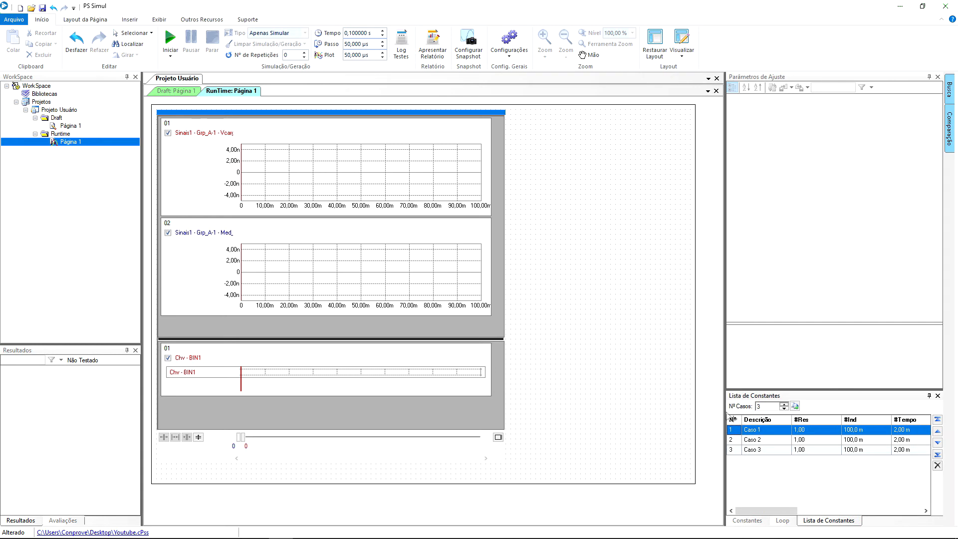
Set #Res to 1 for Case 1, 10 for Case 2 and 1 for Case 3 in the list of constants.
{"action": "double_click", "coordinate": [814, 430]}
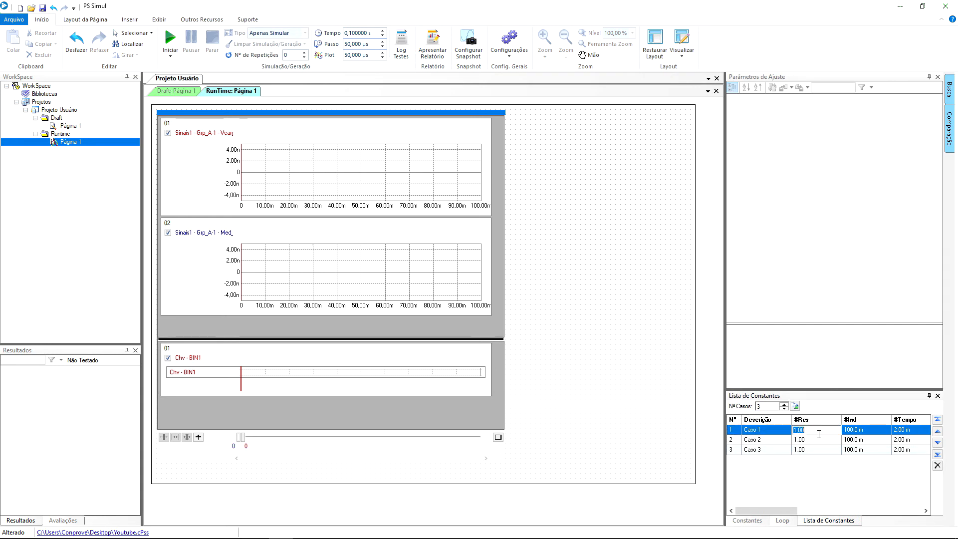
{"action": "type", "text": "1"}
{"action": "key", "text": "Return"}
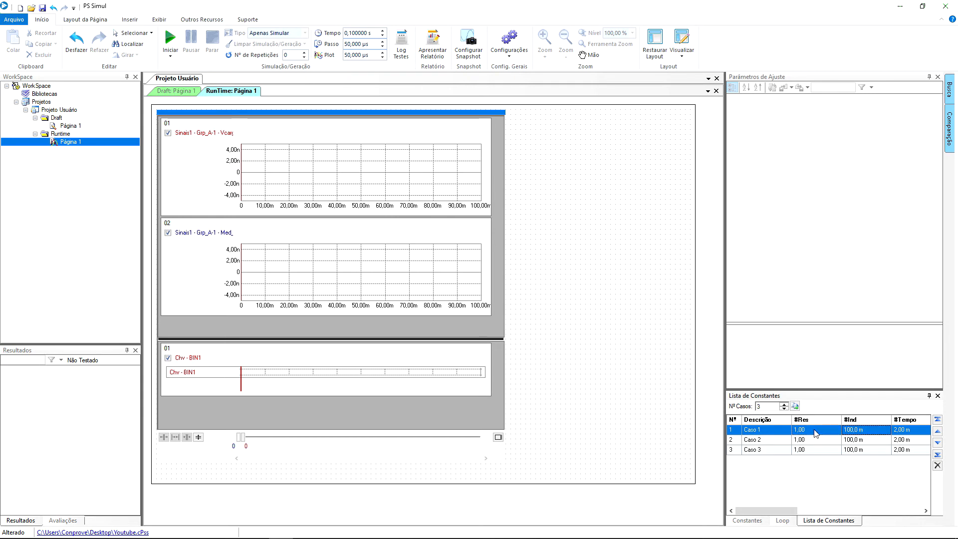
{"action": "double_click", "coordinate": [814, 440]}
{"action": "type", "text": "10"}
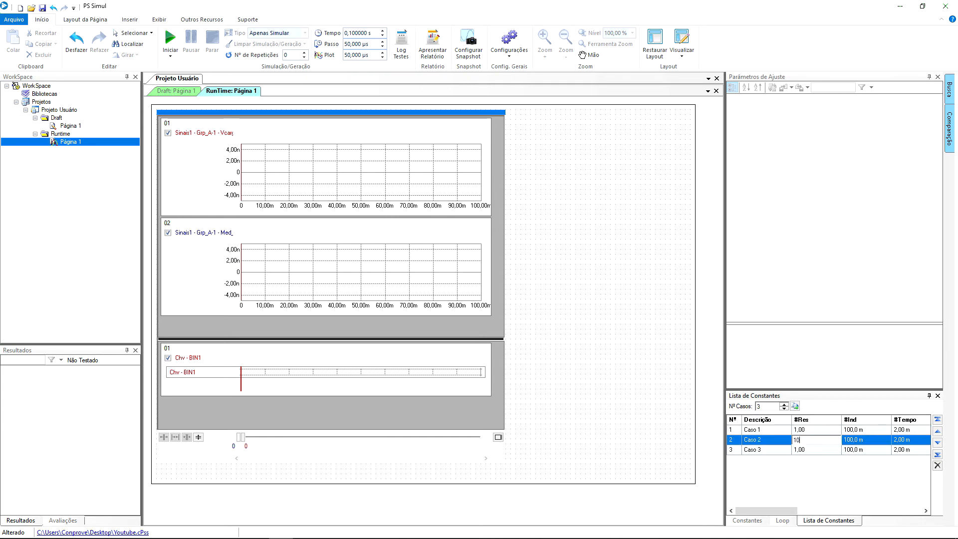
{"action": "key", "text": "Tab"}
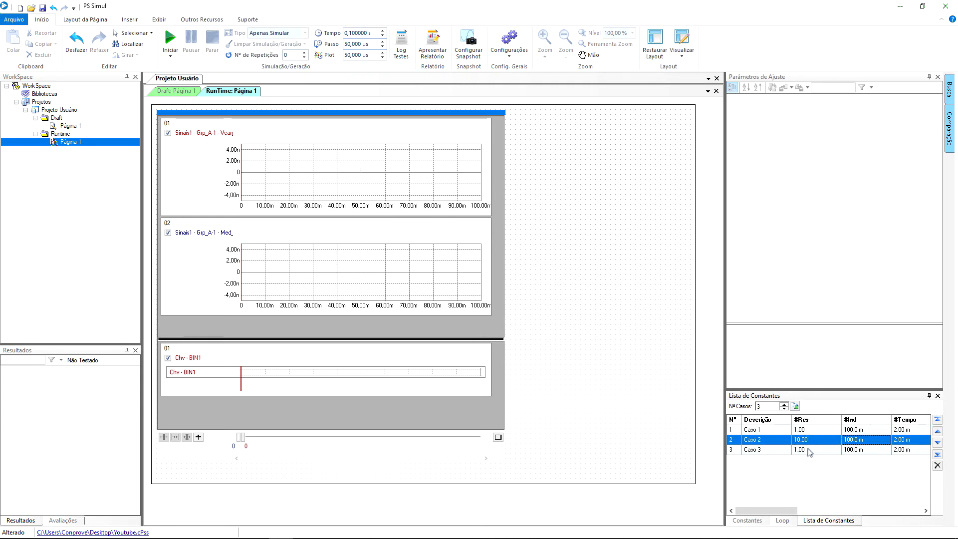
{"action": "double_click", "coordinate": [810, 451]}
{"action": "type", "text": "1"}
{"action": "key", "text": "Return"}
{"action": "key", "text": "Tab"}
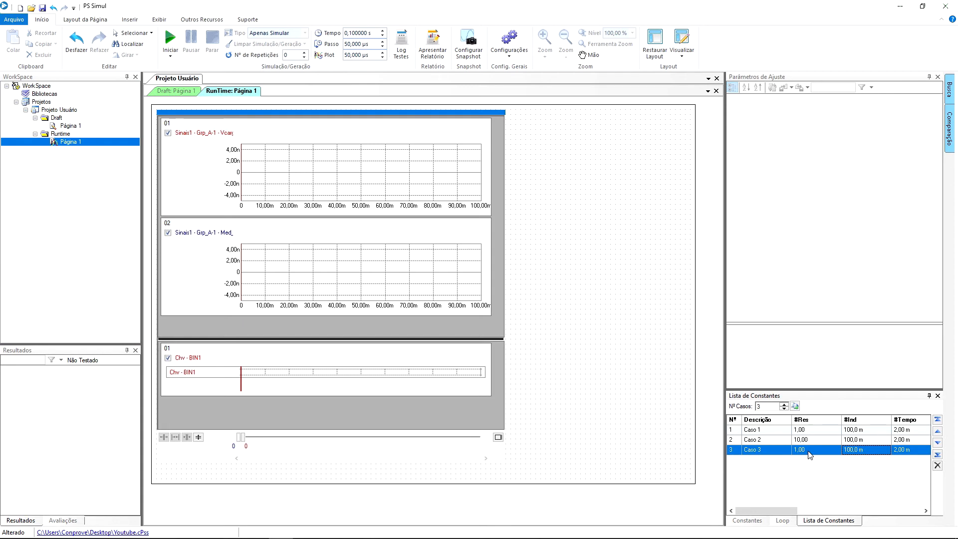
Set #Ind to 100 m for Cases 1 and 2 and to 1 for Case 3 in the list of constants.
{"action": "double_click", "coordinate": [866, 431]}
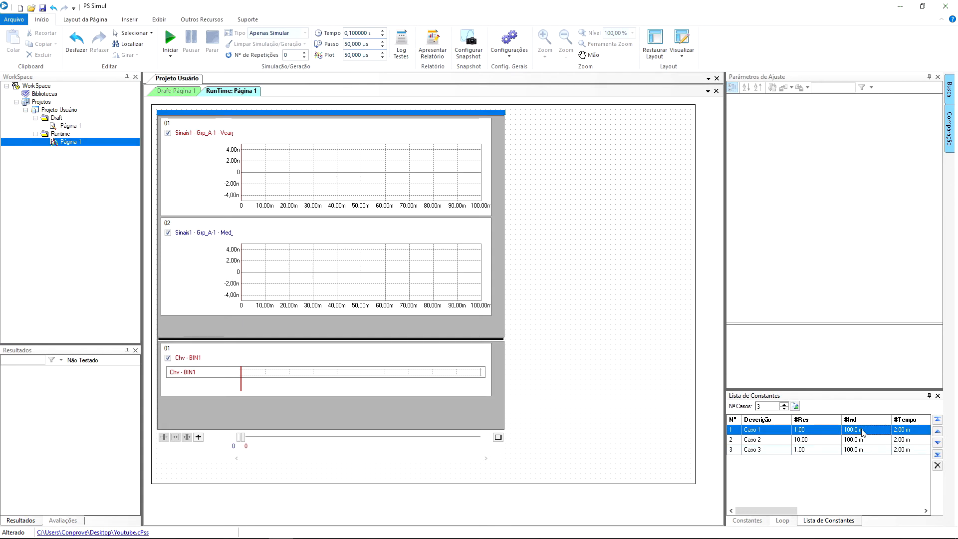
{"action": "key", "text": "Tab"}
{"action": "left_click", "coordinate": [831, 442]}
{"action": "type", "text": "0,1"}
{"action": "left_click", "coordinate": [816, 450]}
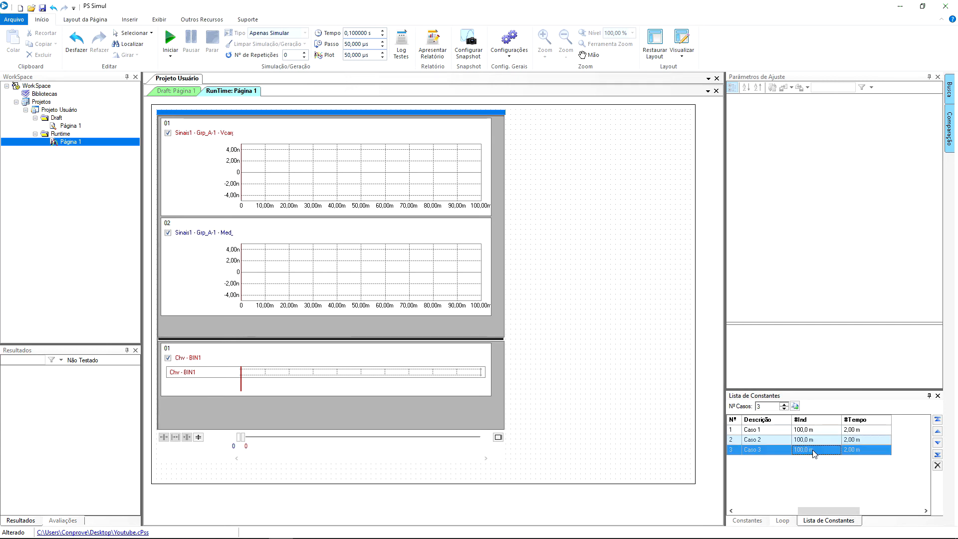
{"action": "type", "text": "1"}
{"action": "key", "text": "Return"}
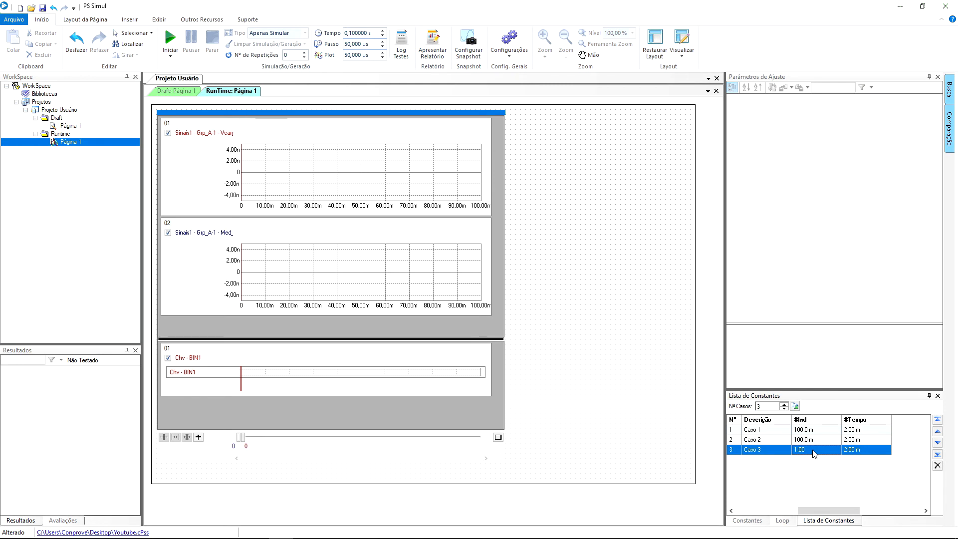
{"action": "key", "text": "Tab"}
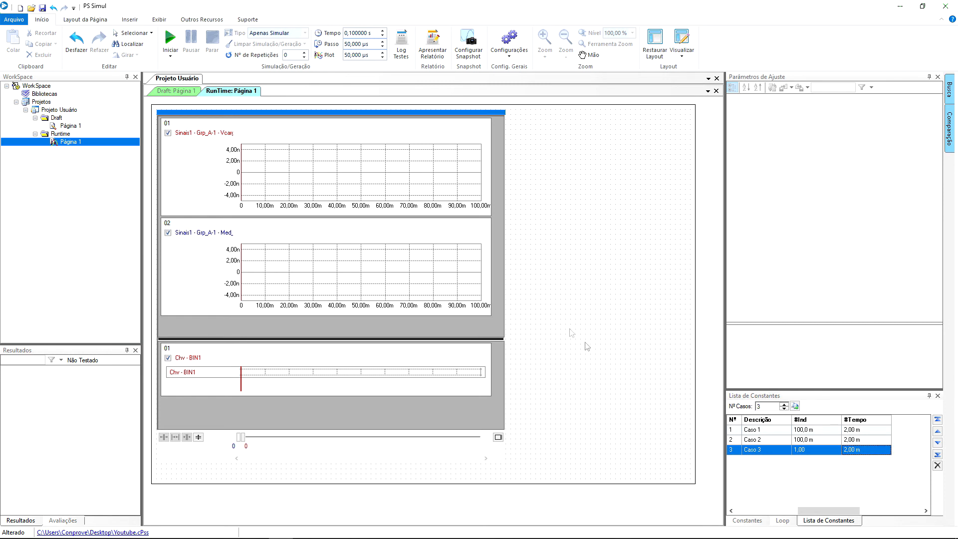
Run the simulation of the three cases, widen the results list to show #Res, and view the Case 2 and Case 3 curves.
{"action": "left_click", "coordinate": [170, 37]}
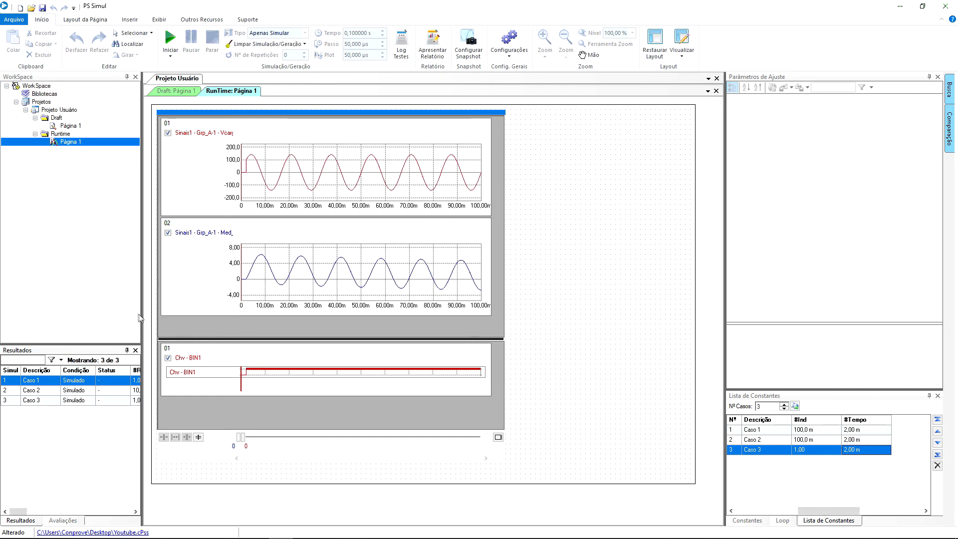
{"action": "left_click_drag", "start_coordinate": [141, 320], "coordinate": [154, 319]}
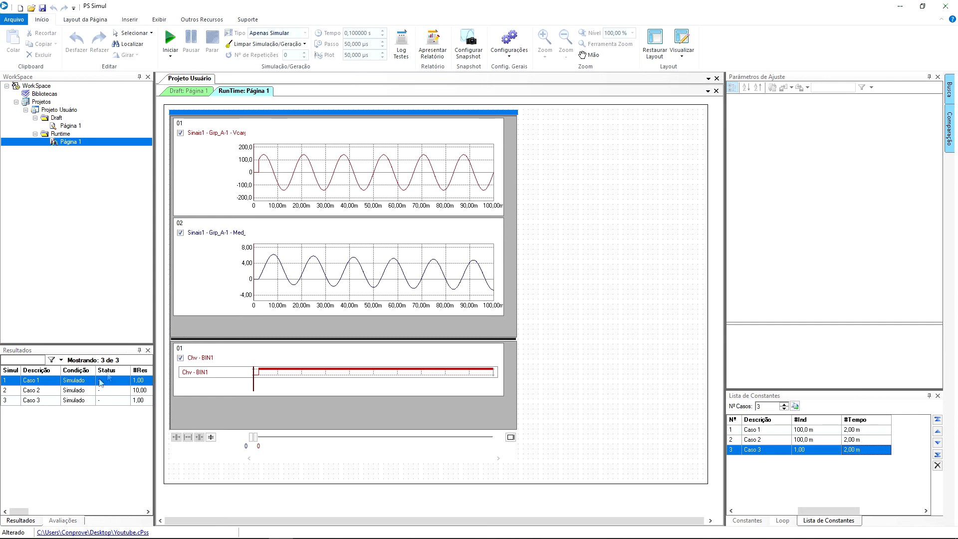
{"action": "left_click", "coordinate": [61, 392]}
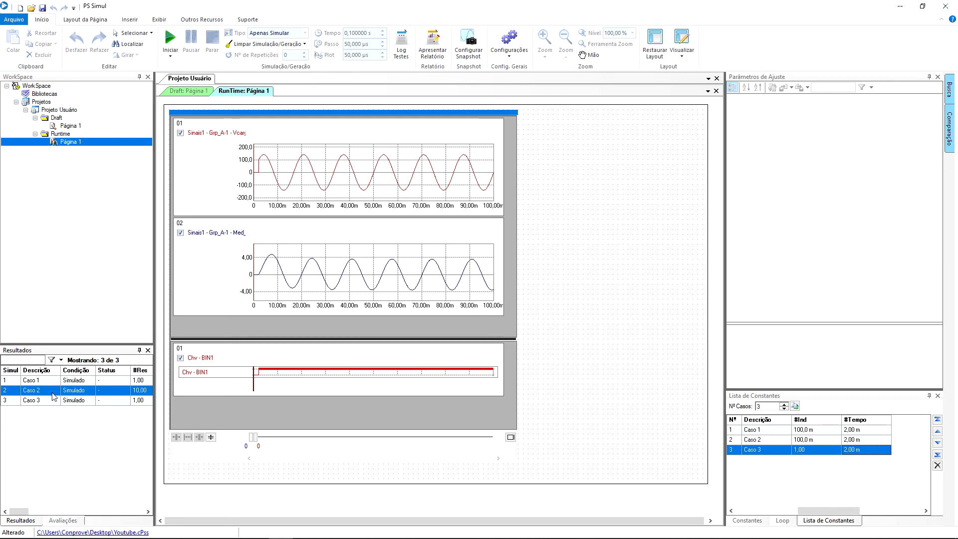
{"action": "left_click", "coordinate": [52, 401]}
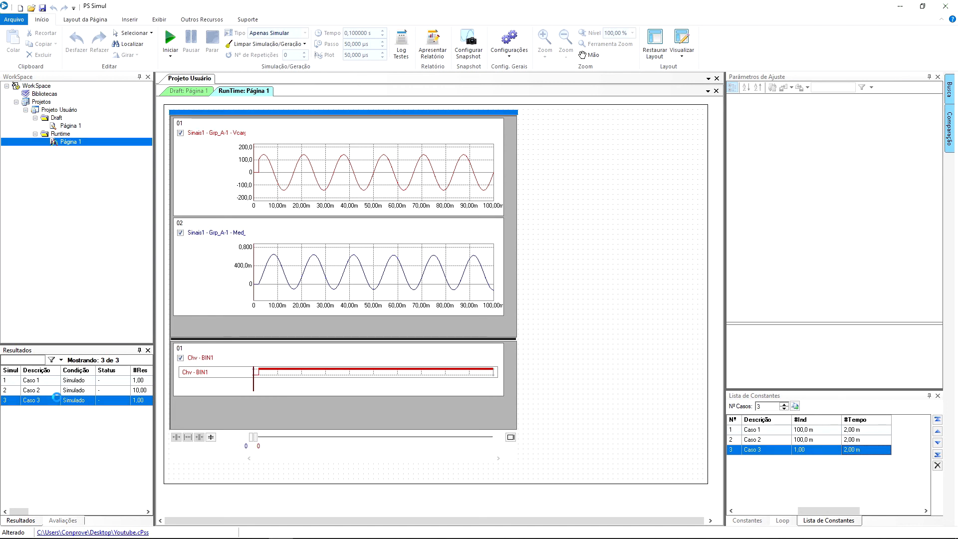
Show the Case 2 result in another window and dock it below the main project view.
{"action": "left_click", "coordinate": [51, 392]}
{"action": "right_click", "coordinate": [51, 394]}
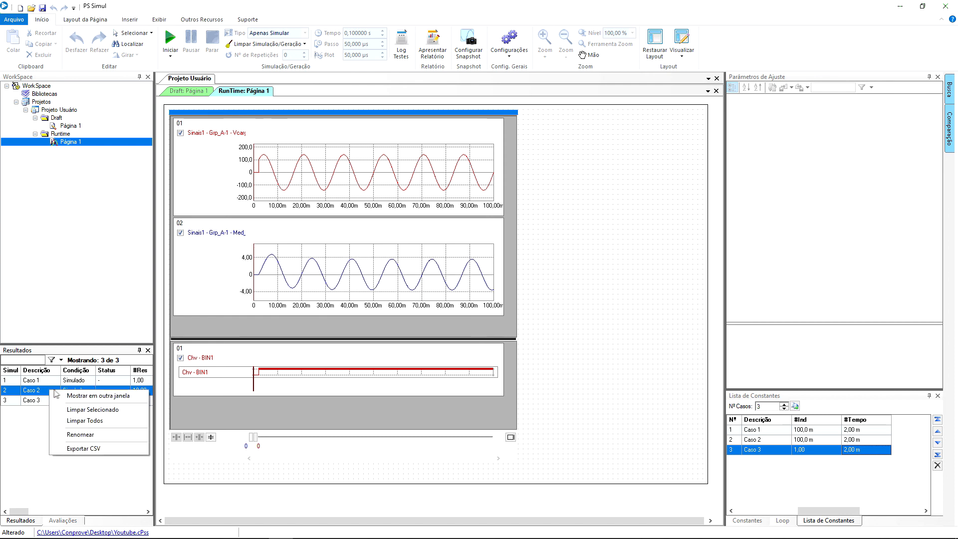
{"action": "left_click", "coordinate": [65, 398]}
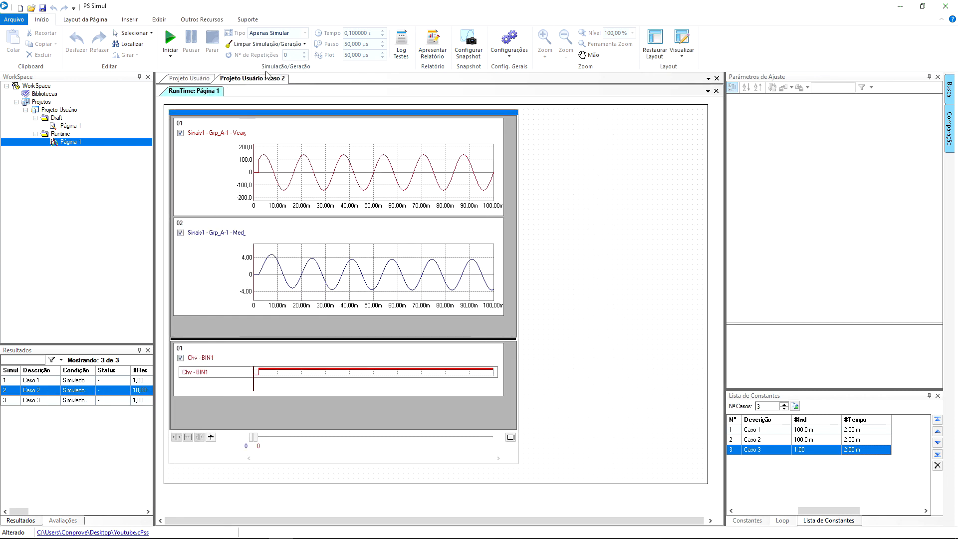
{"action": "left_click_drag", "start_coordinate": [272, 80], "coordinate": [446, 312]}
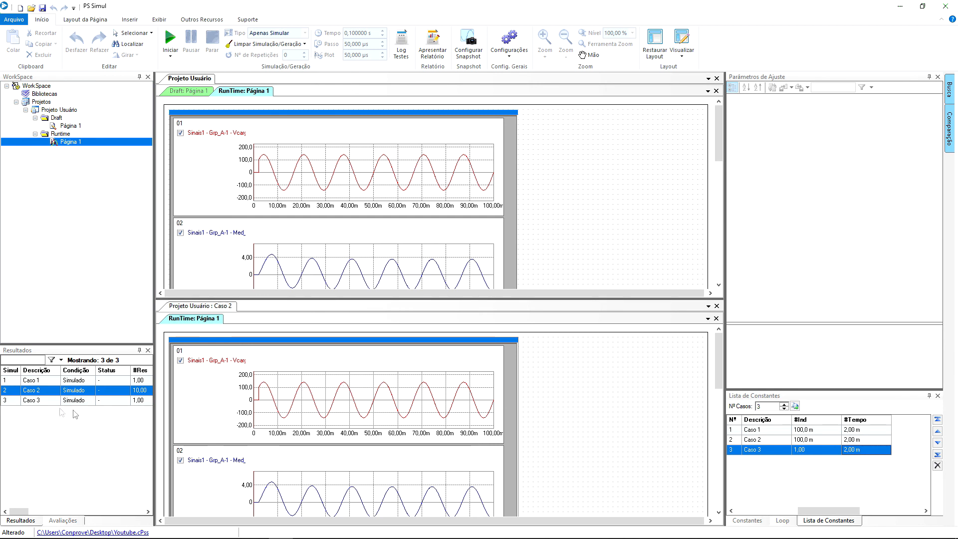
Show the Case 3 result in another window, dock it below the Case 2 window and enlarge its height.
{"action": "left_click", "coordinate": [29, 400]}
{"action": "right_click", "coordinate": [29, 401]}
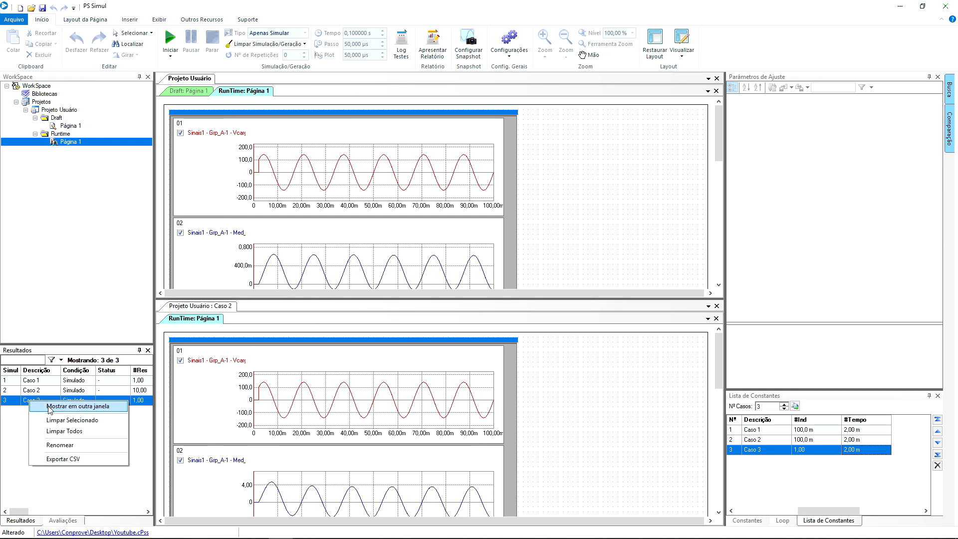
{"action": "left_click", "coordinate": [50, 407]}
{"action": "left_click_drag", "start_coordinate": [270, 78], "coordinate": [436, 518]}
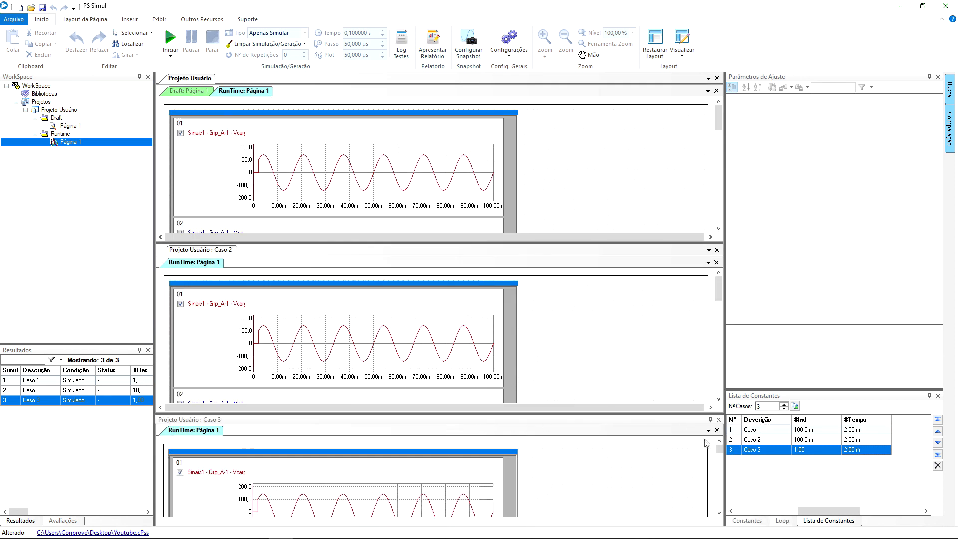
{"action": "left_click_drag", "start_coordinate": [560, 422], "coordinate": [559, 398]}
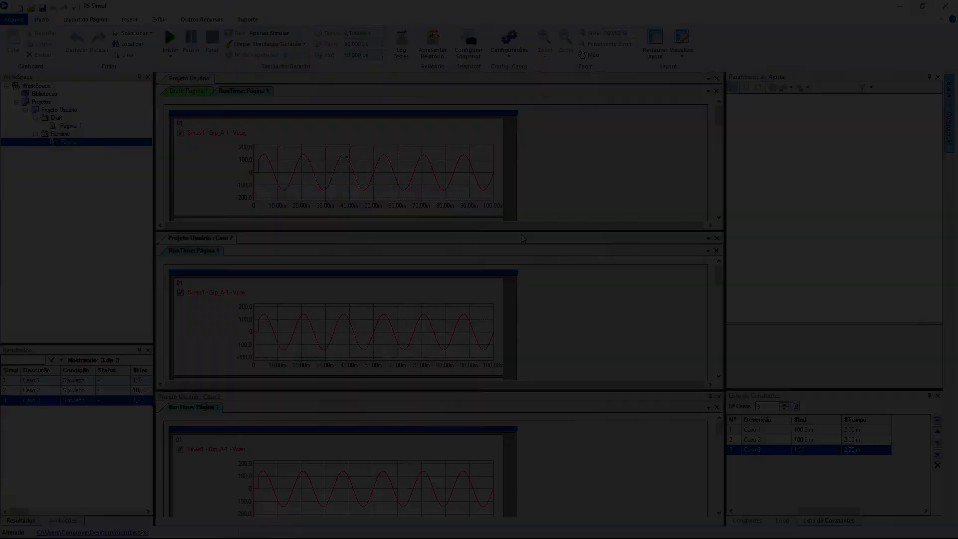